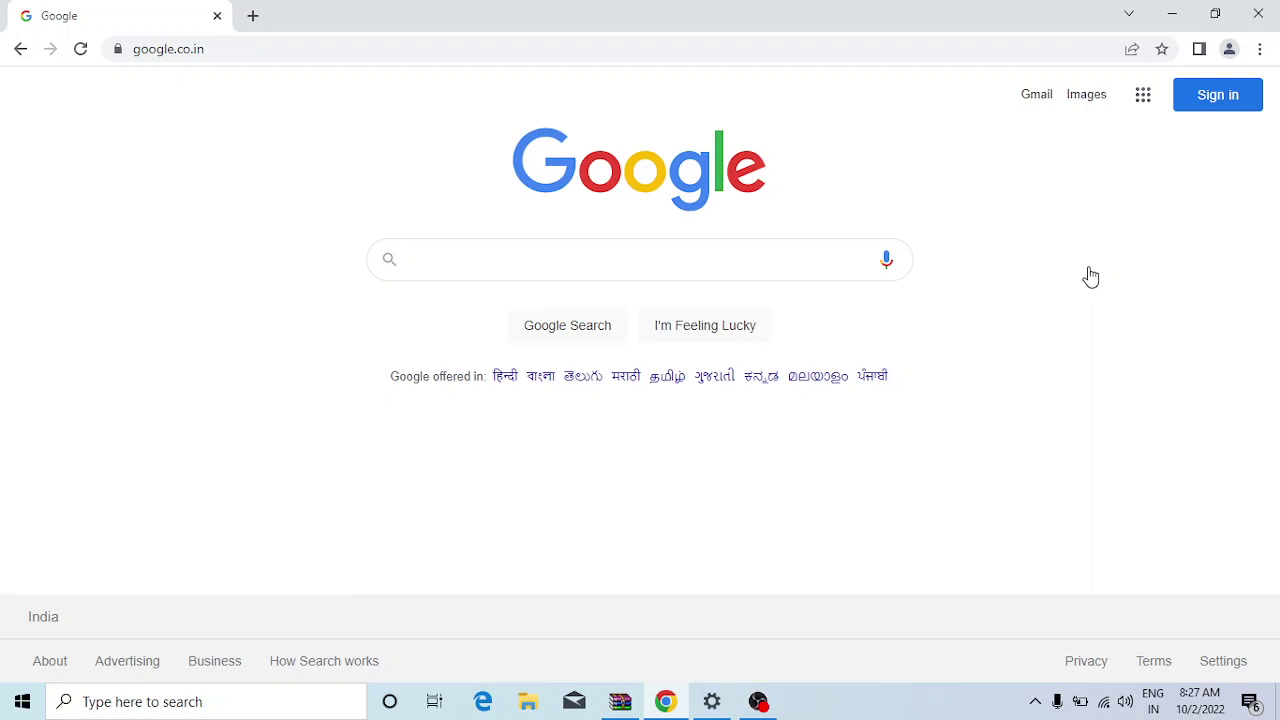
# Search Google for "open jdk 11" using the suggested query
pyautogui.click(580, 246)
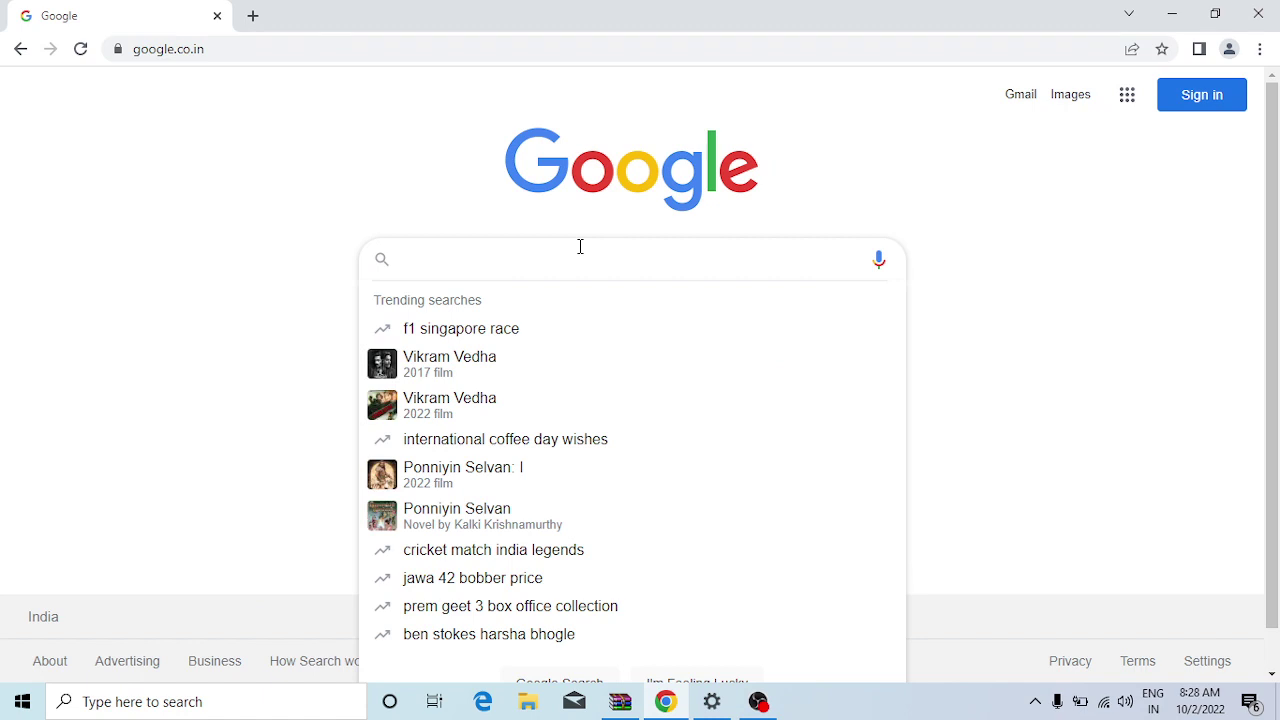
pyautogui.write('OPEN')
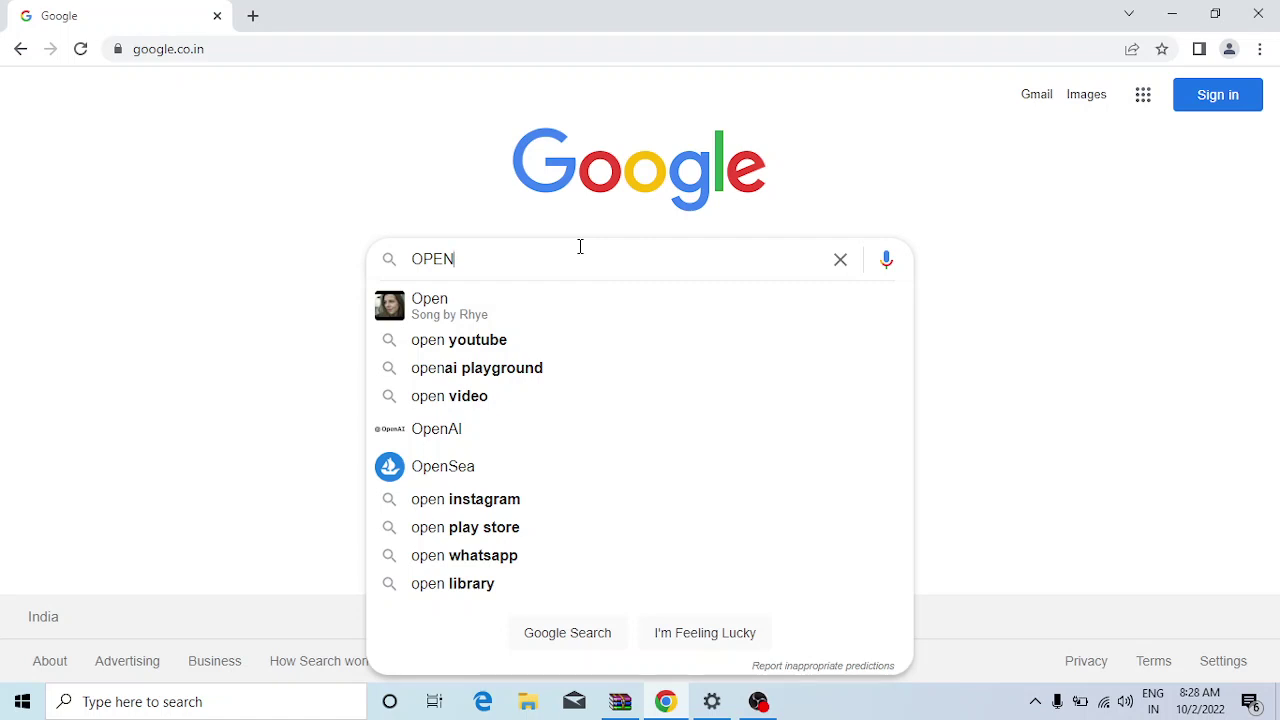
pyautogui.write('JD')
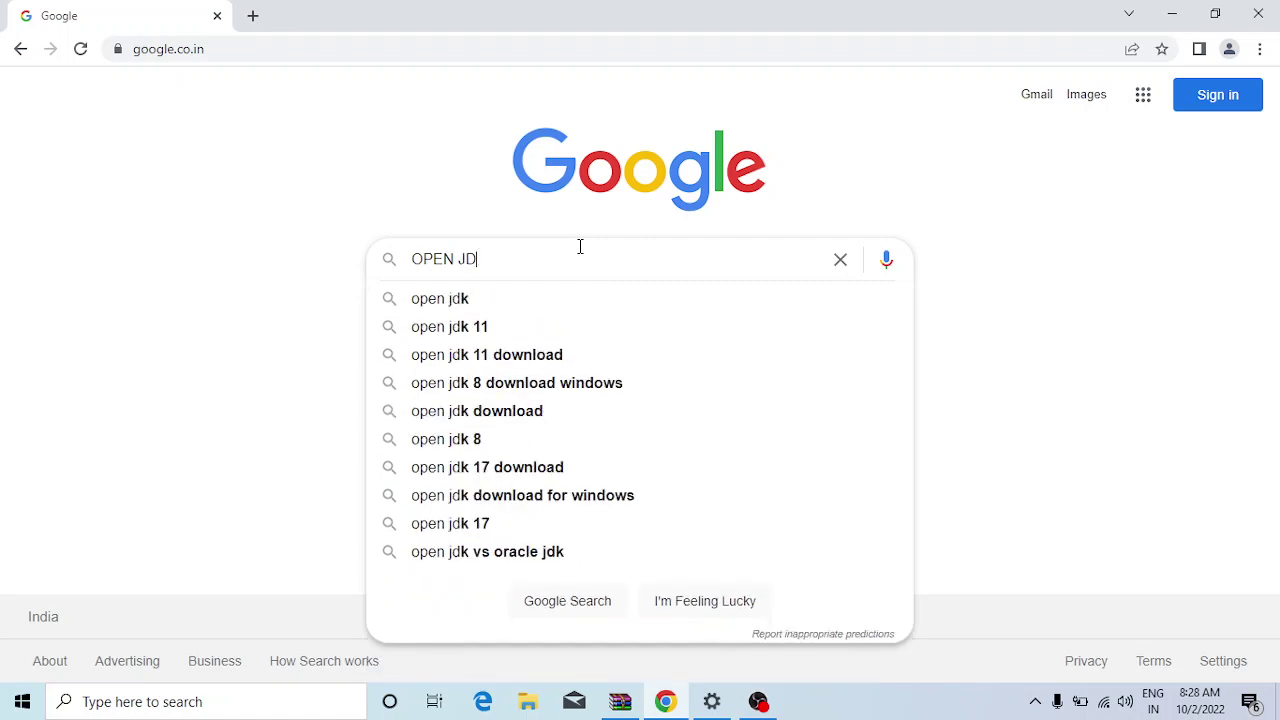
pyautogui.press('Down')
pyautogui.press('Down')
pyautogui.press('Return')
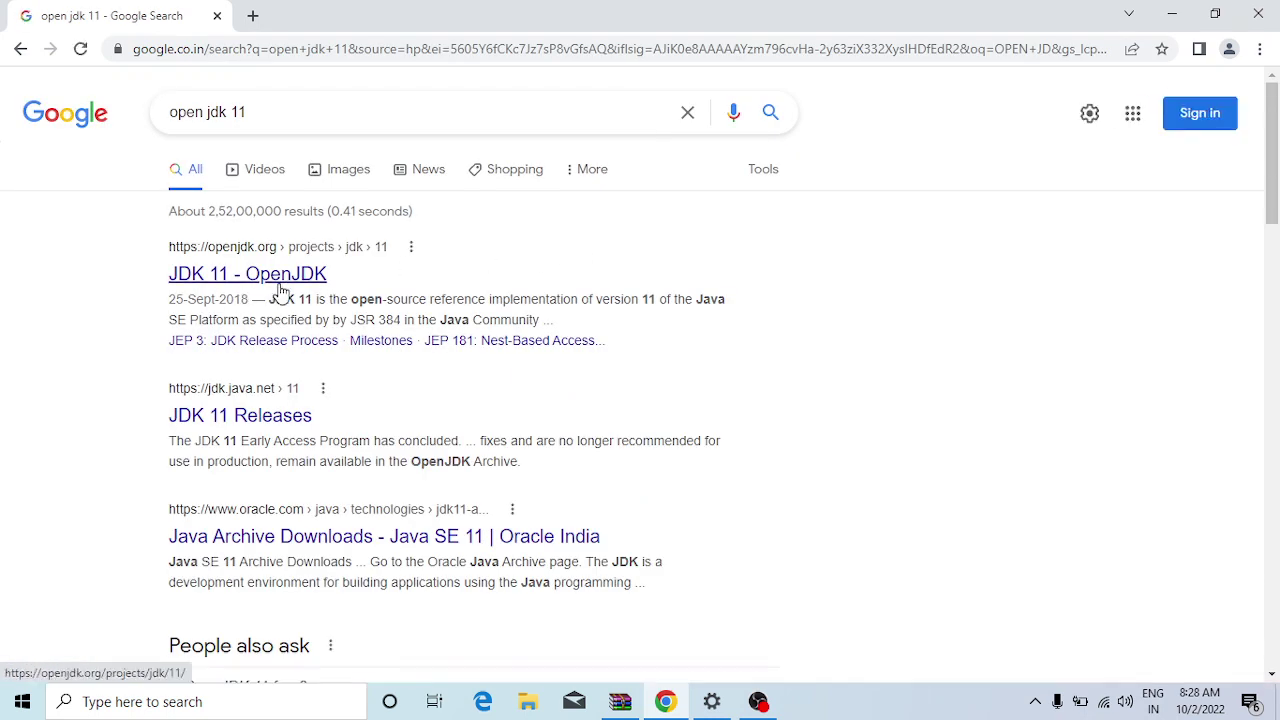
# Look through the JDK 11 project page on openjdk.org and return to the search results
pyautogui.click(280, 290)
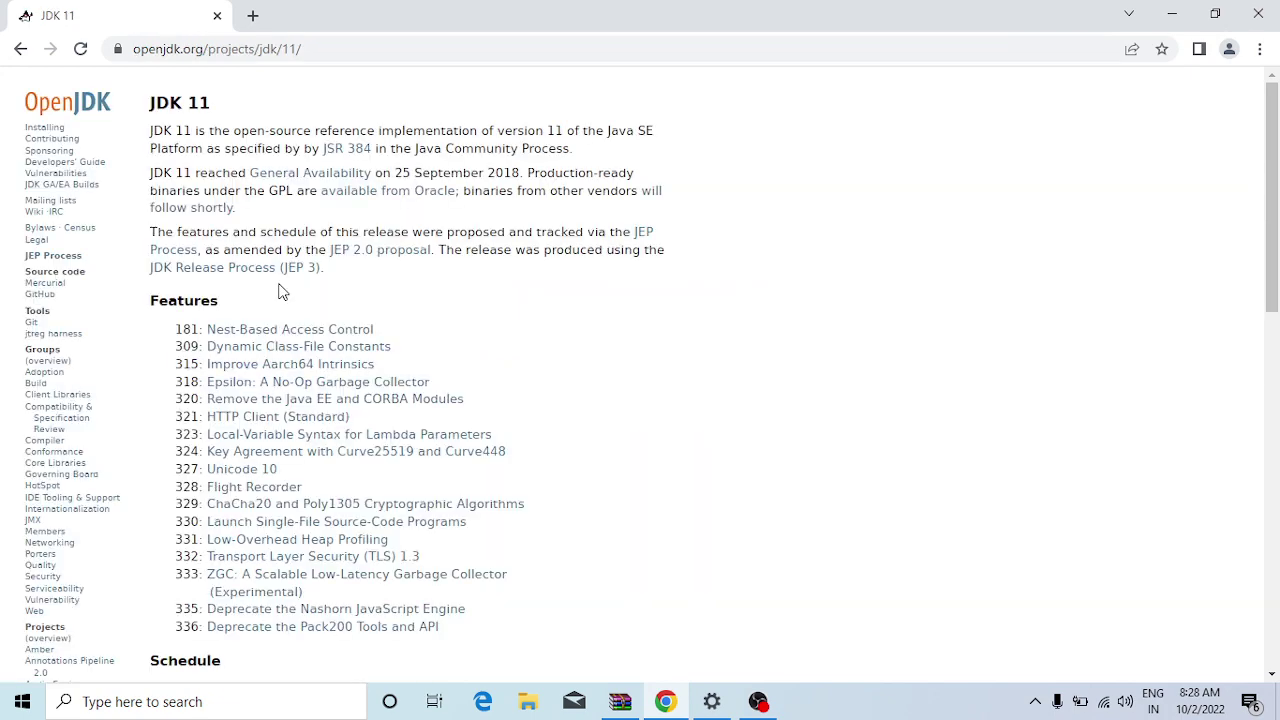
pyautogui.scroll(-3, 280, 290)
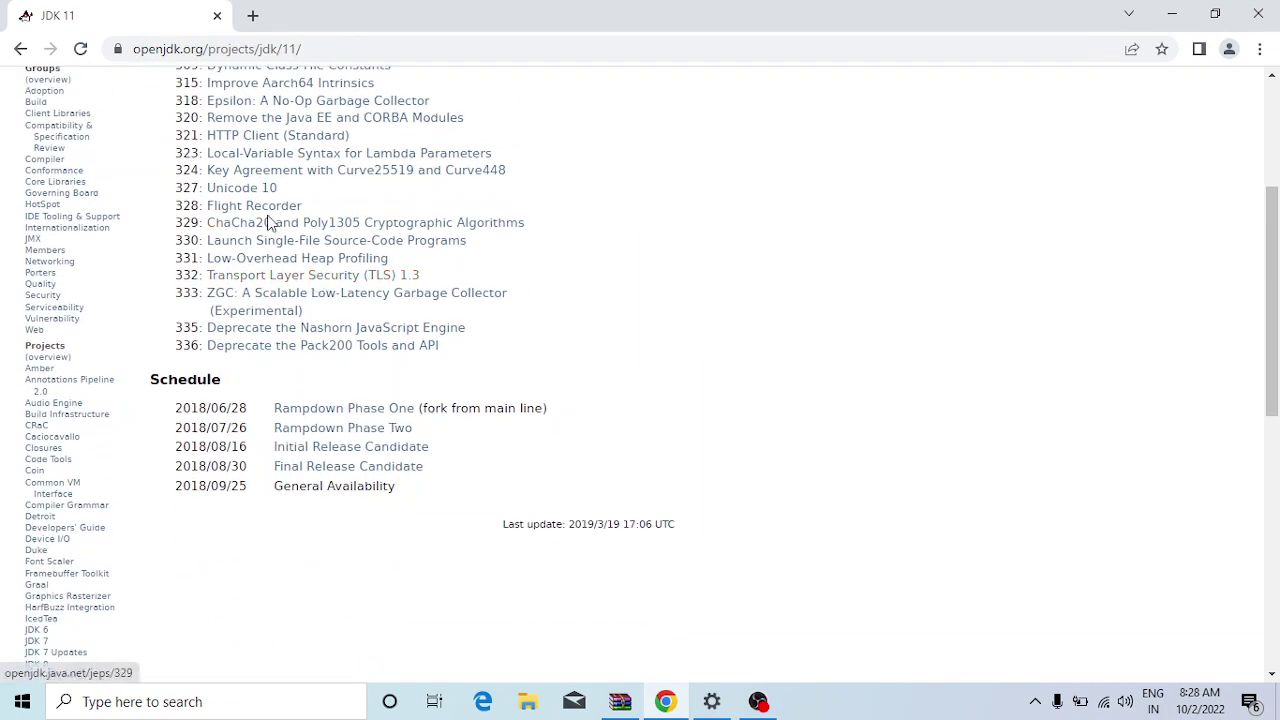
pyautogui.scroll(3, 268, 222)
pyautogui.click(20, 48)
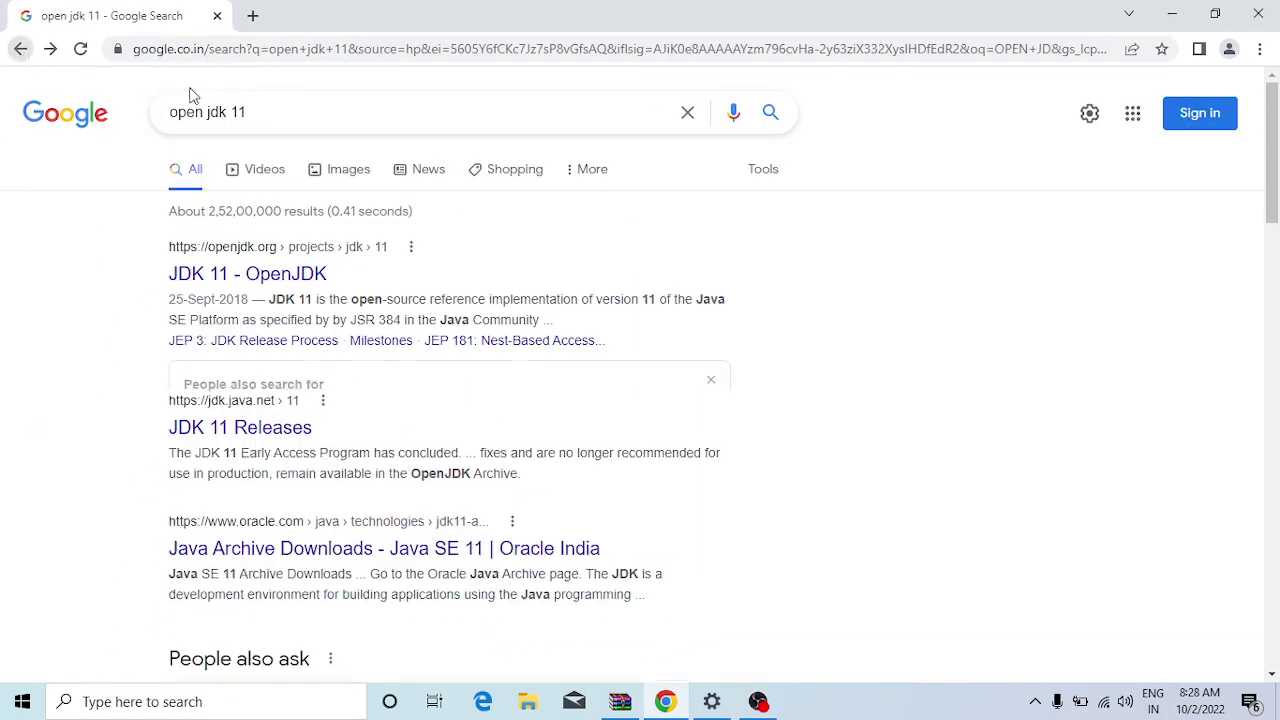
# Extend the search query to "open jdk 11 download" and run it
pyautogui.click(314, 117)
pyautogui.write('download')
pyautogui.press('Return')
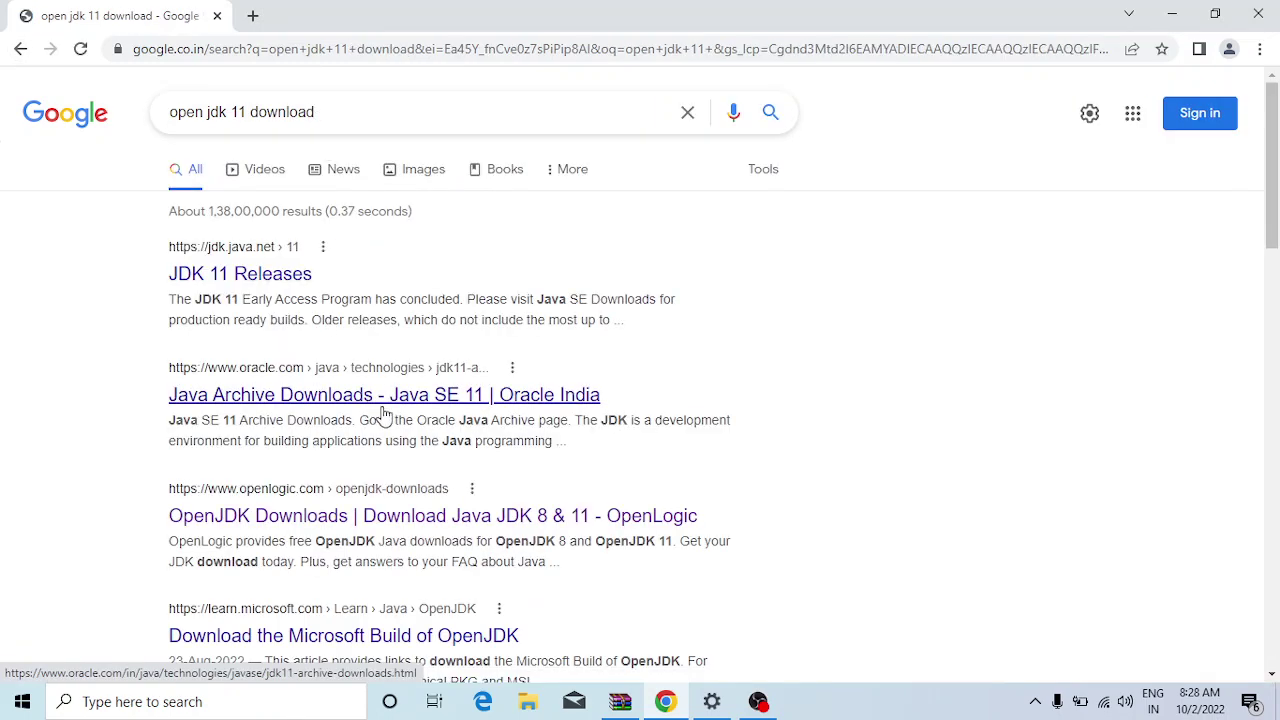
# Open the OpenLogic OpenJDK Downloads result in a new tab and switch to it
pyautogui.scroll(-1, 400, 425)
pyautogui.rightClick(420, 424)
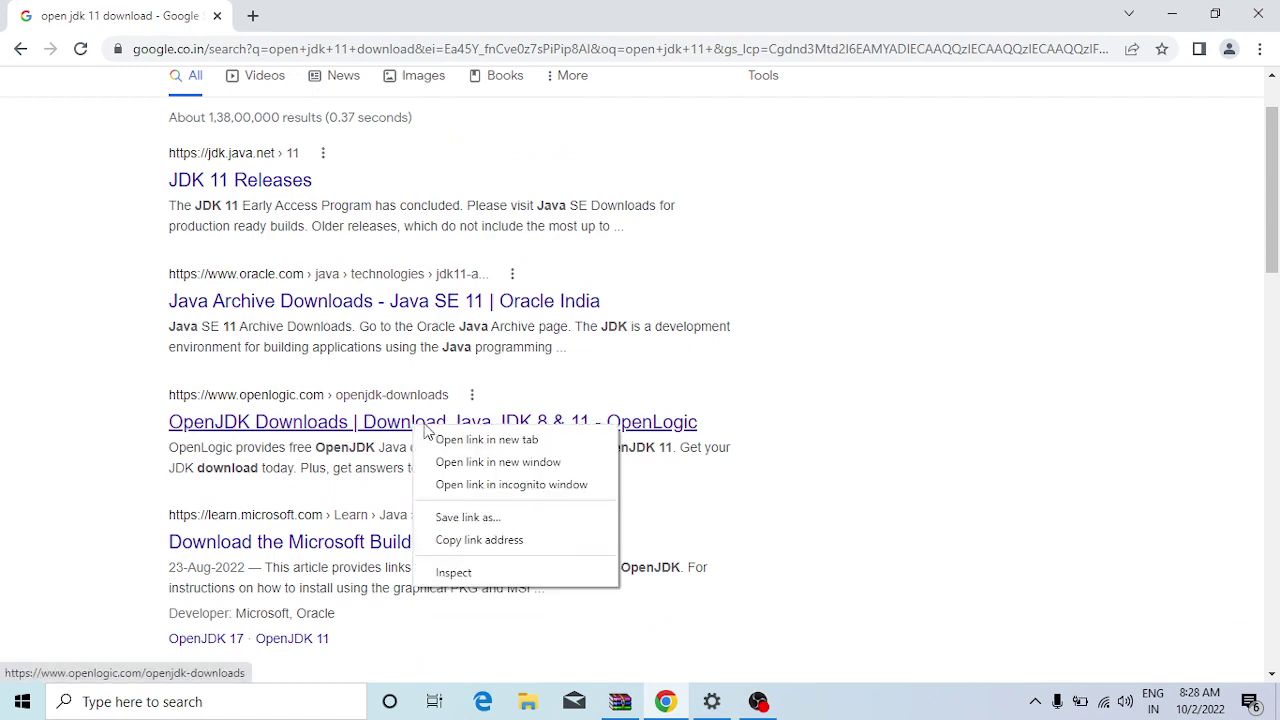
pyautogui.click(457, 440)
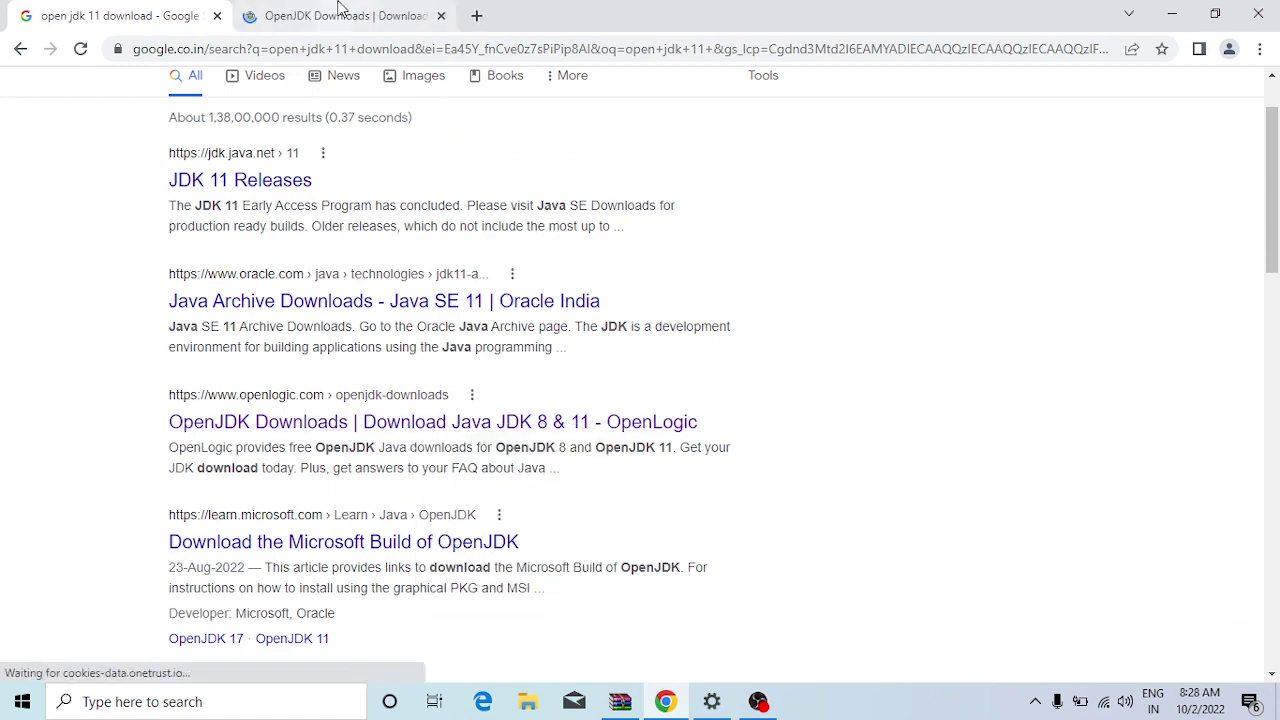
pyautogui.hotkey('ctrl', 'Tab')
# Filter OpenLogic's OpenJDK downloads to Windows and download the Java 11.0.16+8 x86 64-bit JRE as .zip
pyautogui.scroll(-6, 1000, 445)
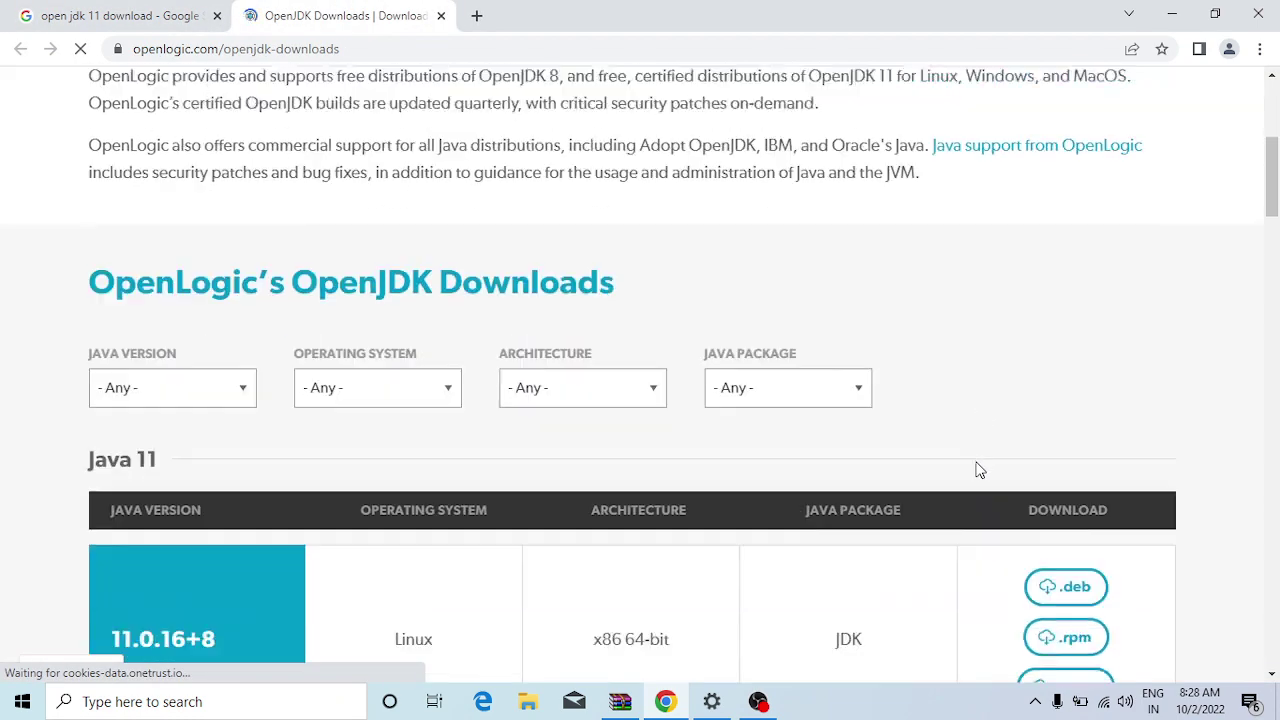
pyautogui.click(383, 252)
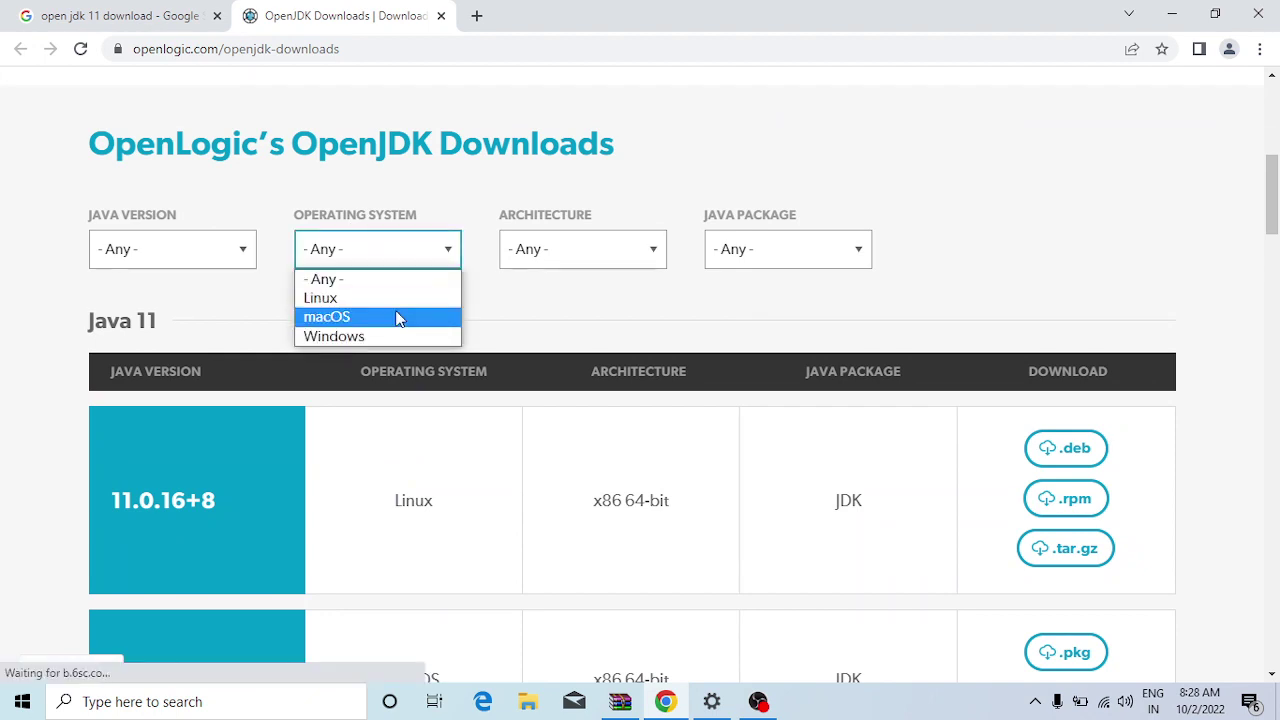
pyautogui.click(400, 336)
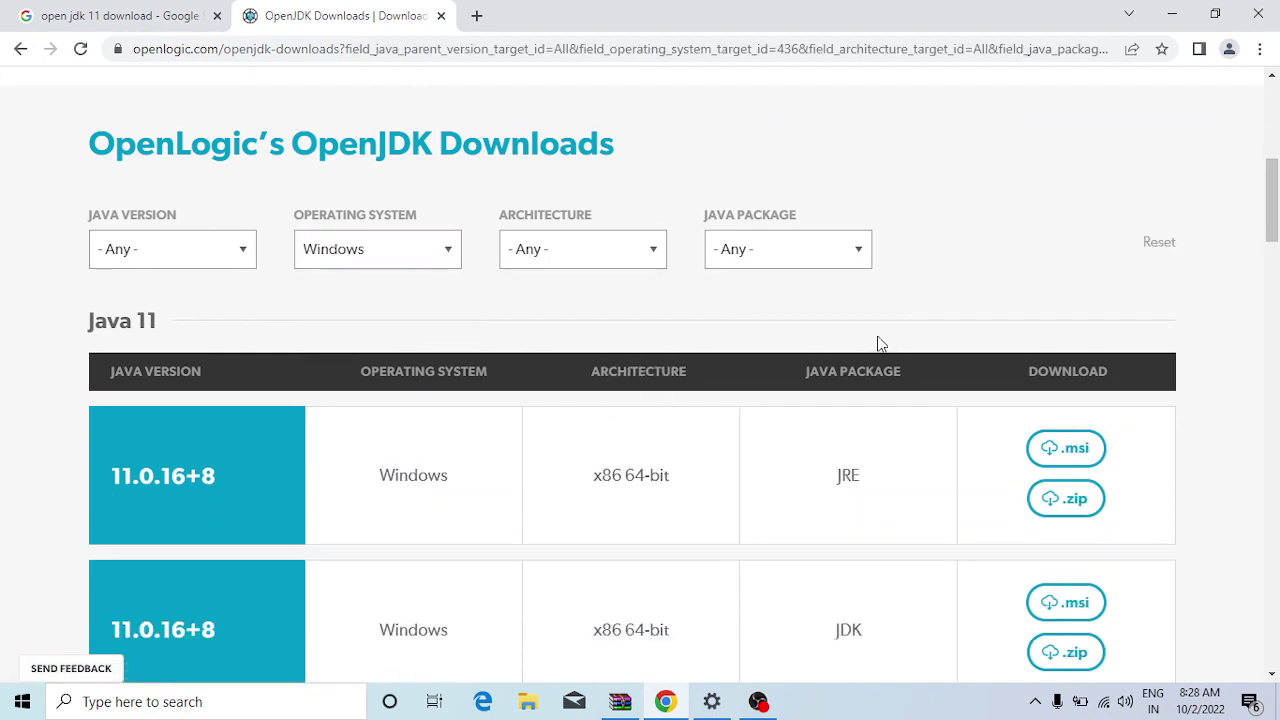
pyautogui.scroll(-2, 905, 362)
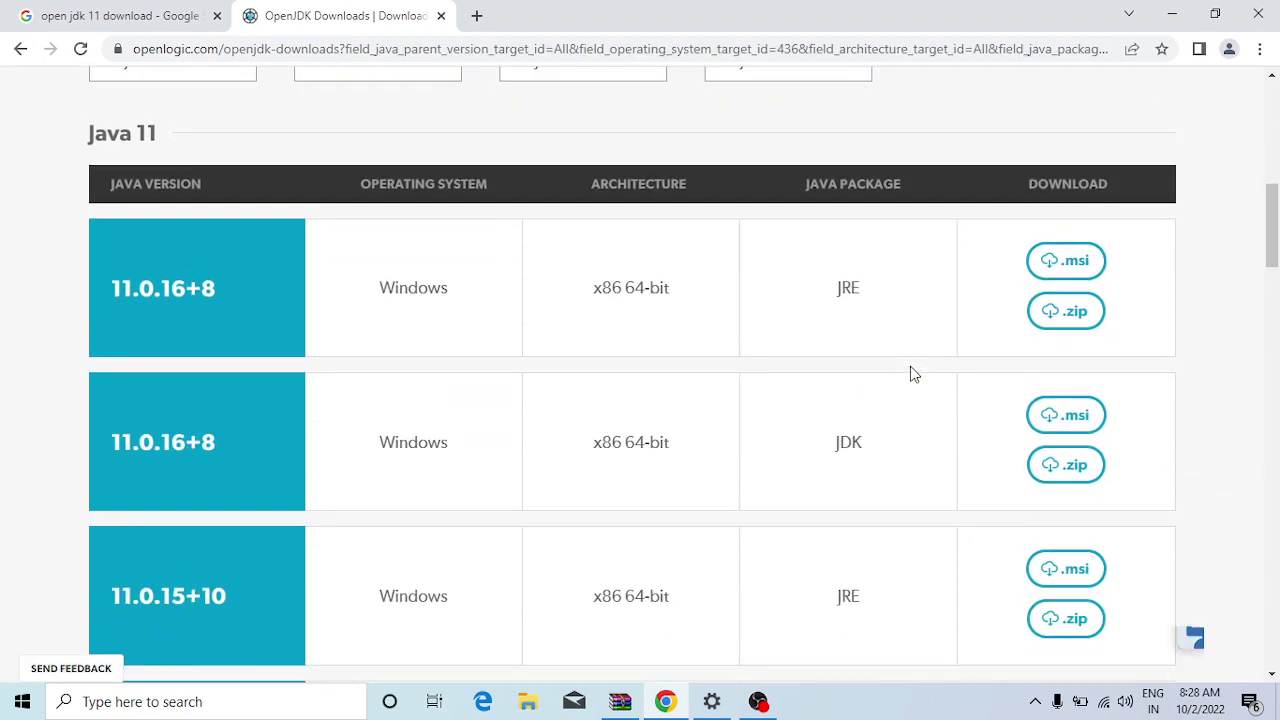
pyautogui.click(1085, 314)
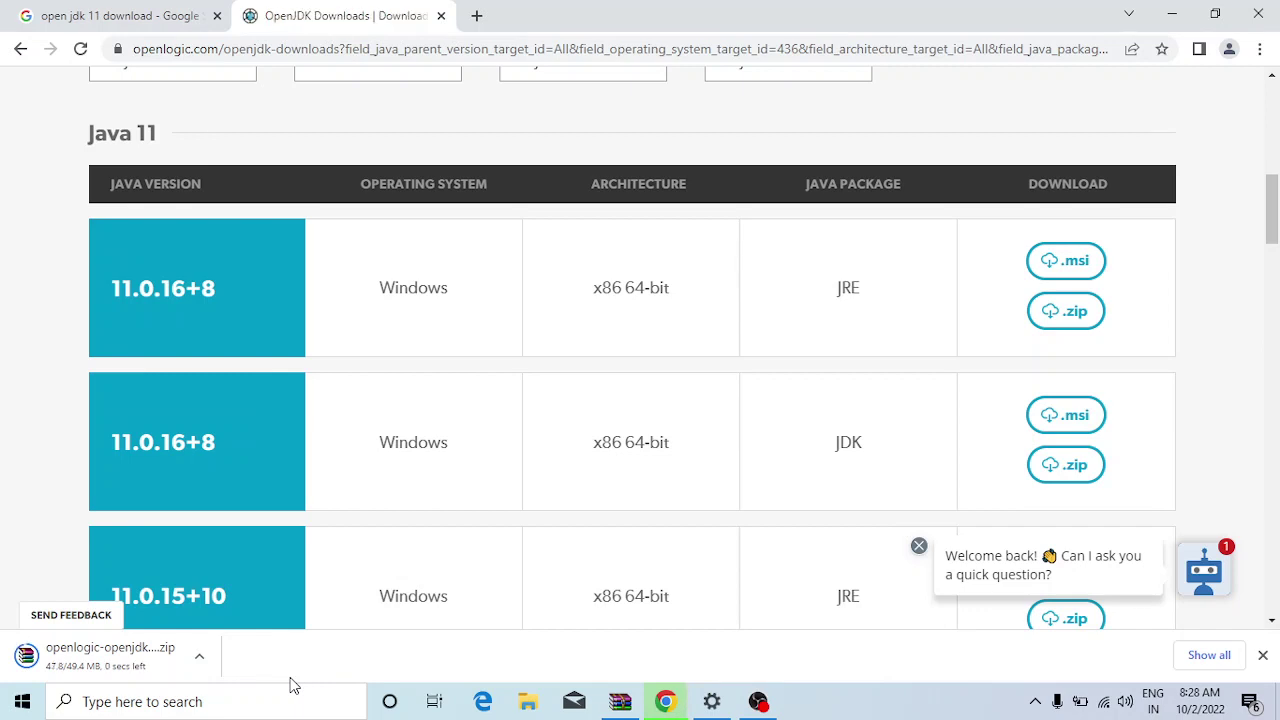
# Show the downloaded zip in the Downloads folder and copy the openlogic-openjdk-jre-11.0.16+8 archive
pyautogui.click(199, 656)
pyautogui.click(249, 590)
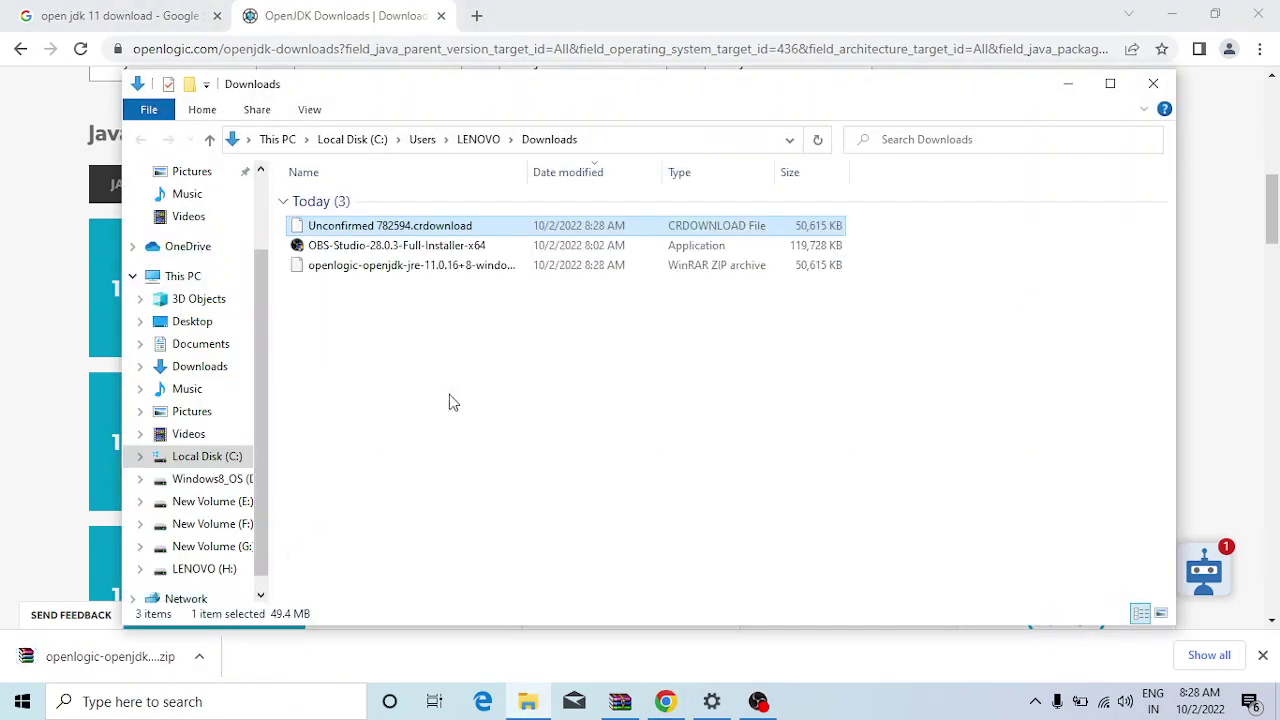
pyautogui.click(437, 268)
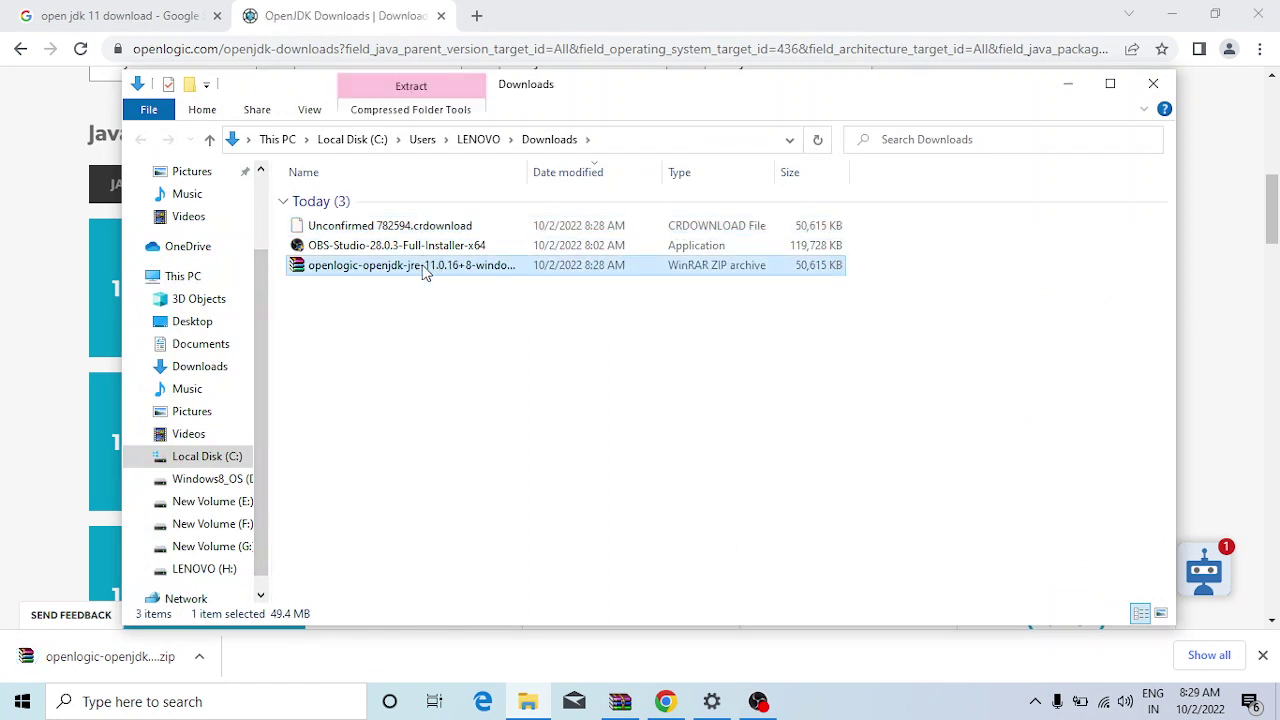
# Paste the JRE zip archive into the root of the Windows8_OS (D:) drive, granting administrator permission
pyautogui.click(216, 480)
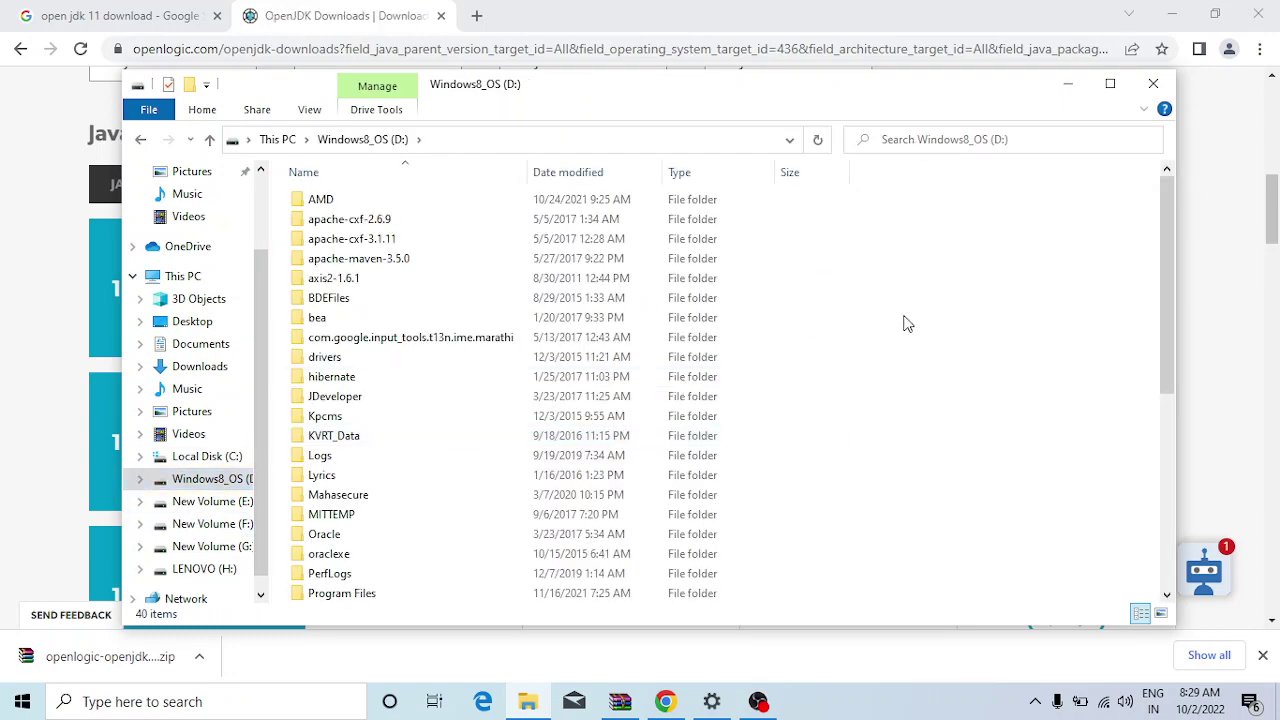
pyautogui.click(1110, 84)
pyautogui.scroll(-4, 956, 340)
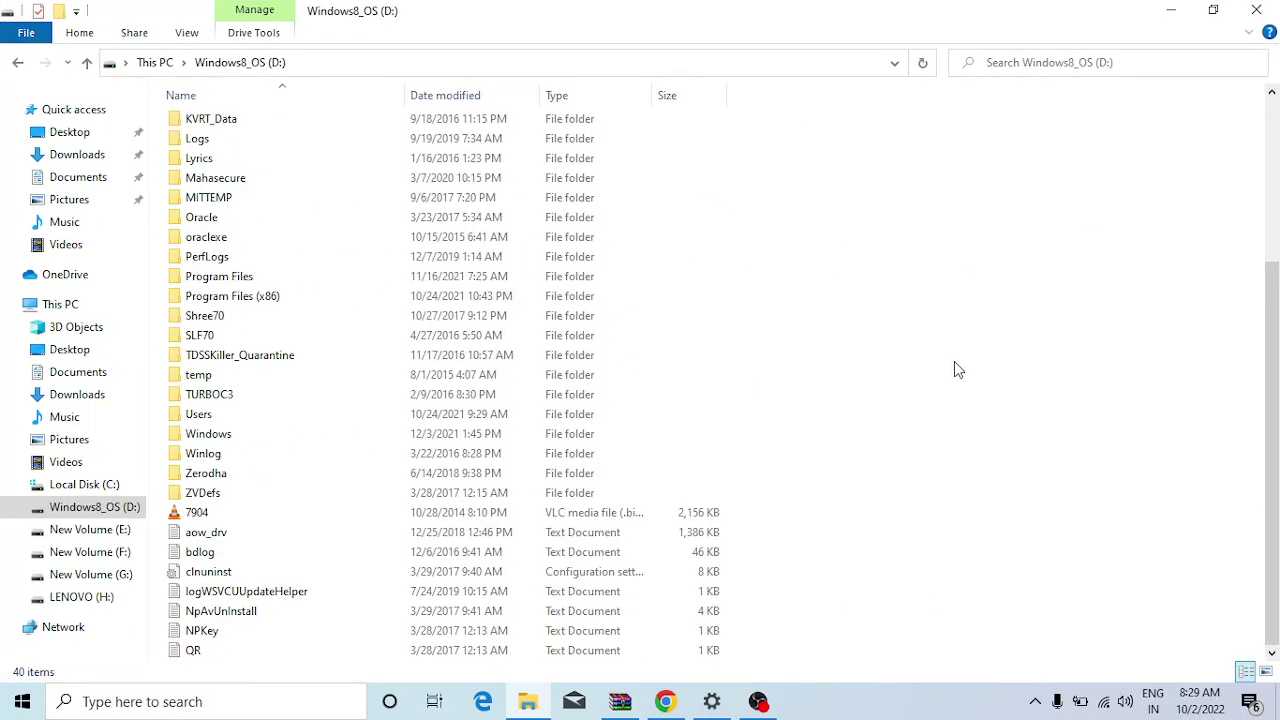
pyautogui.hotkey('ctrl', 'v')
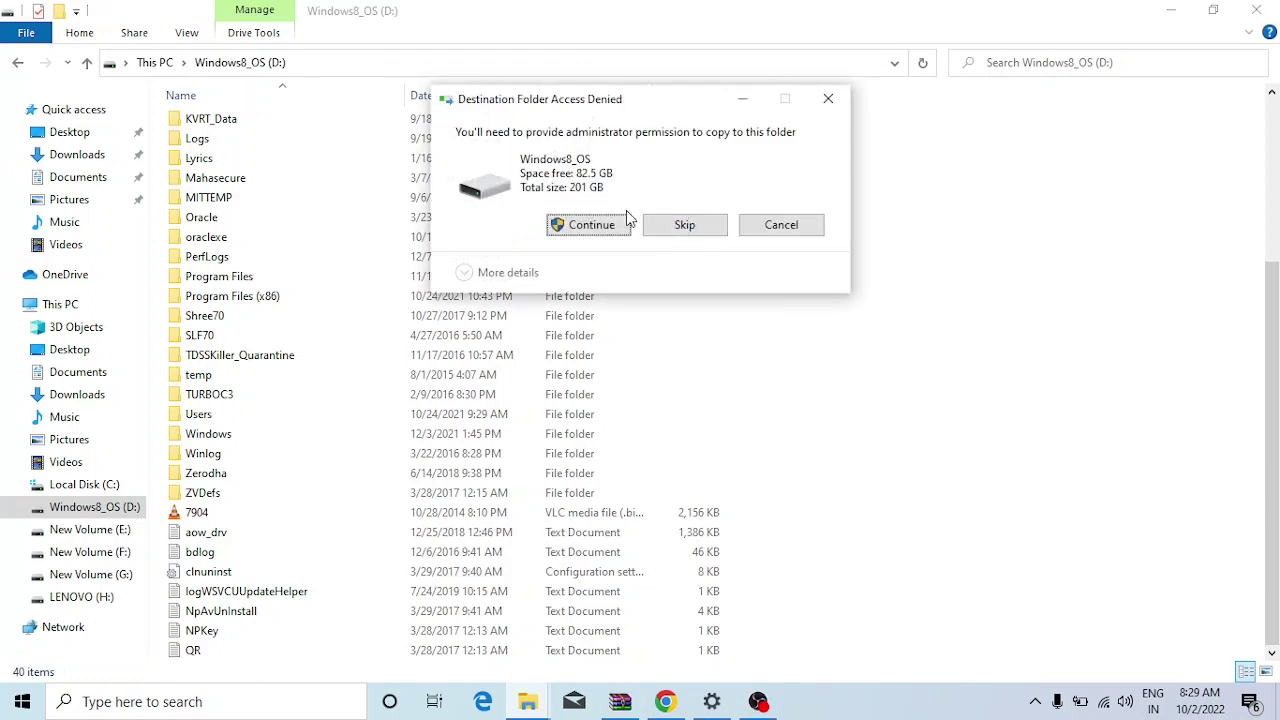
pyautogui.click(619, 224)
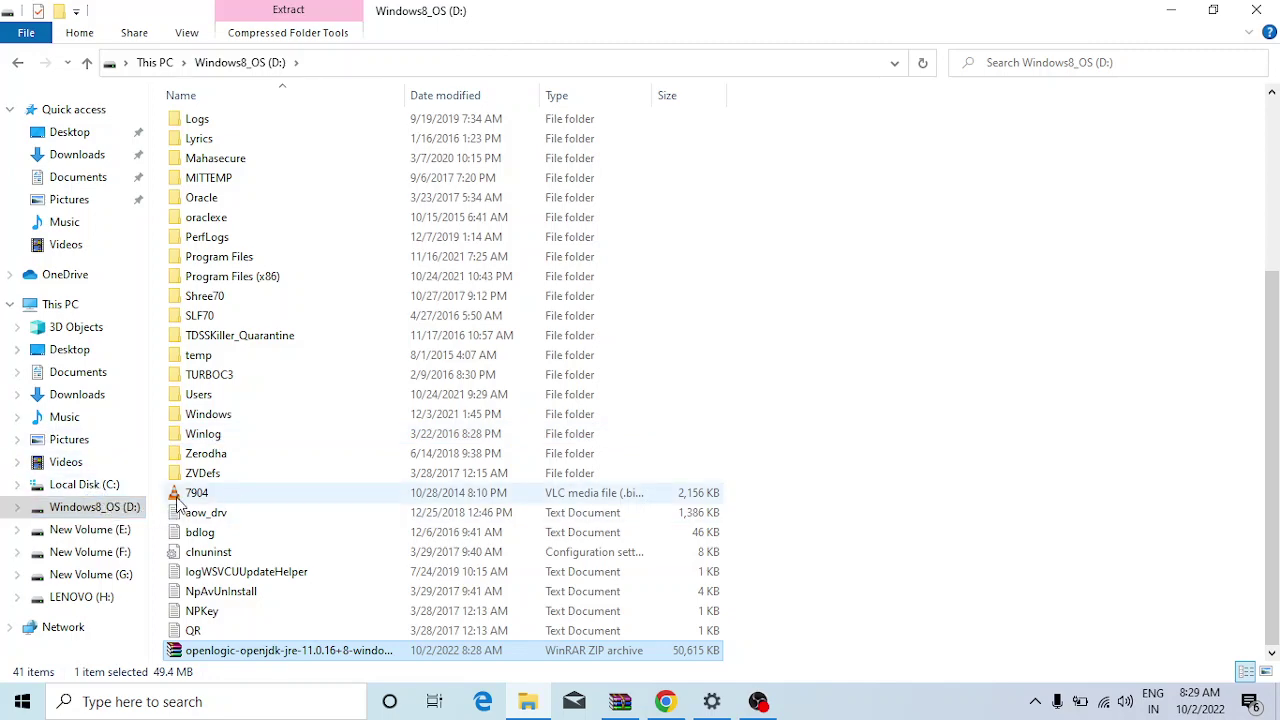
pyautogui.scroll(4, 235, 498)
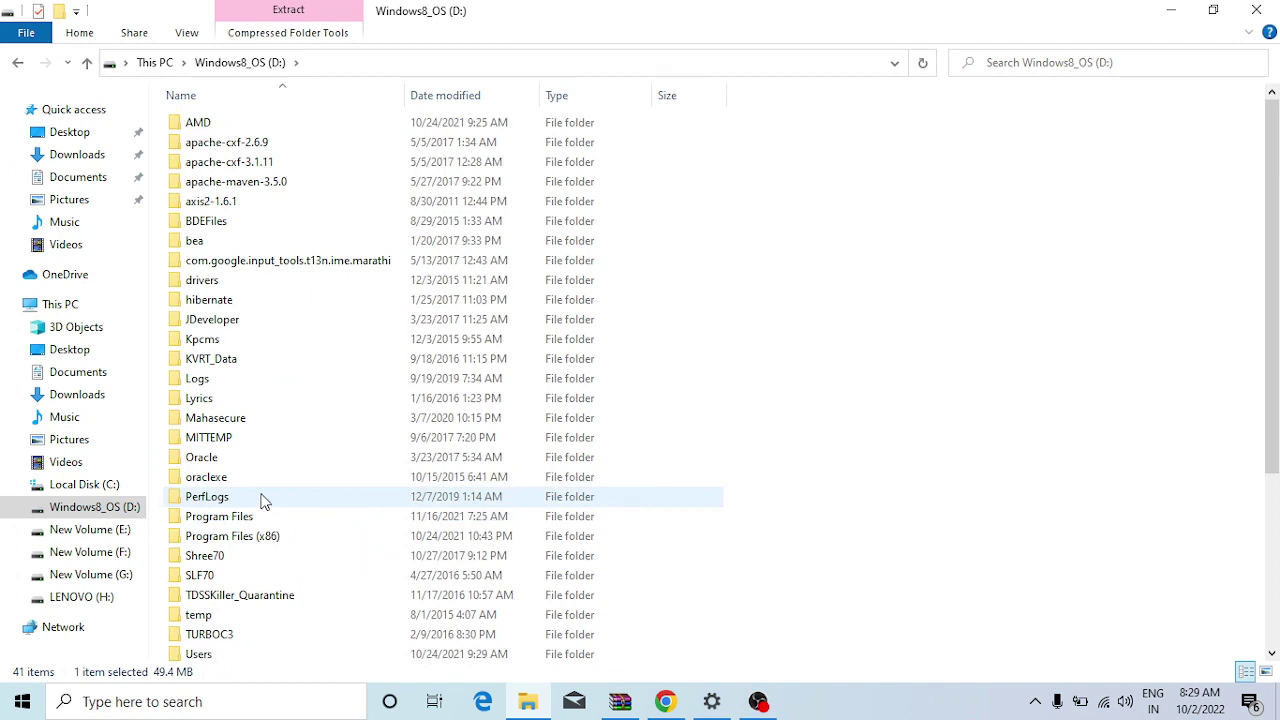
# Paste the JRE zip into the root of Local Disk (C:) with administrator permission and extract it to openlogic-openjdk-jre-11.0.16+8-windows-x64
pyautogui.click(106, 485)
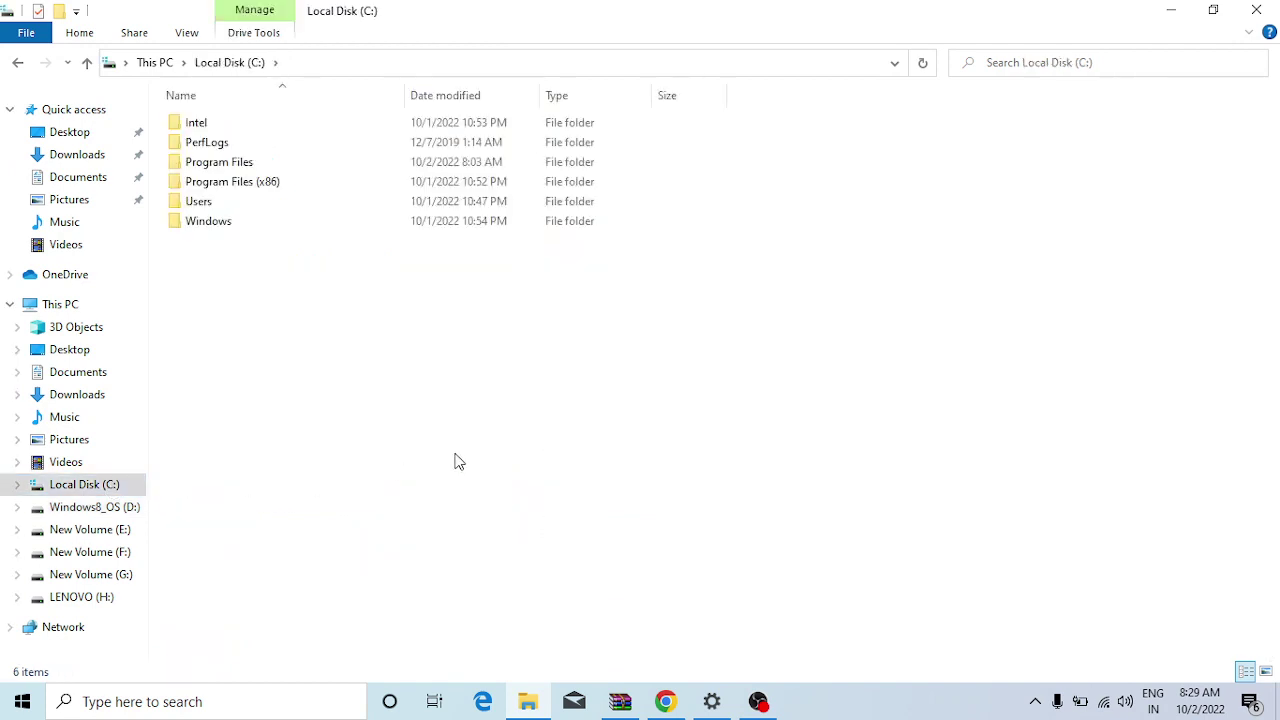
pyautogui.hotkey('ctrl', 'v')
pyautogui.click(591, 225)
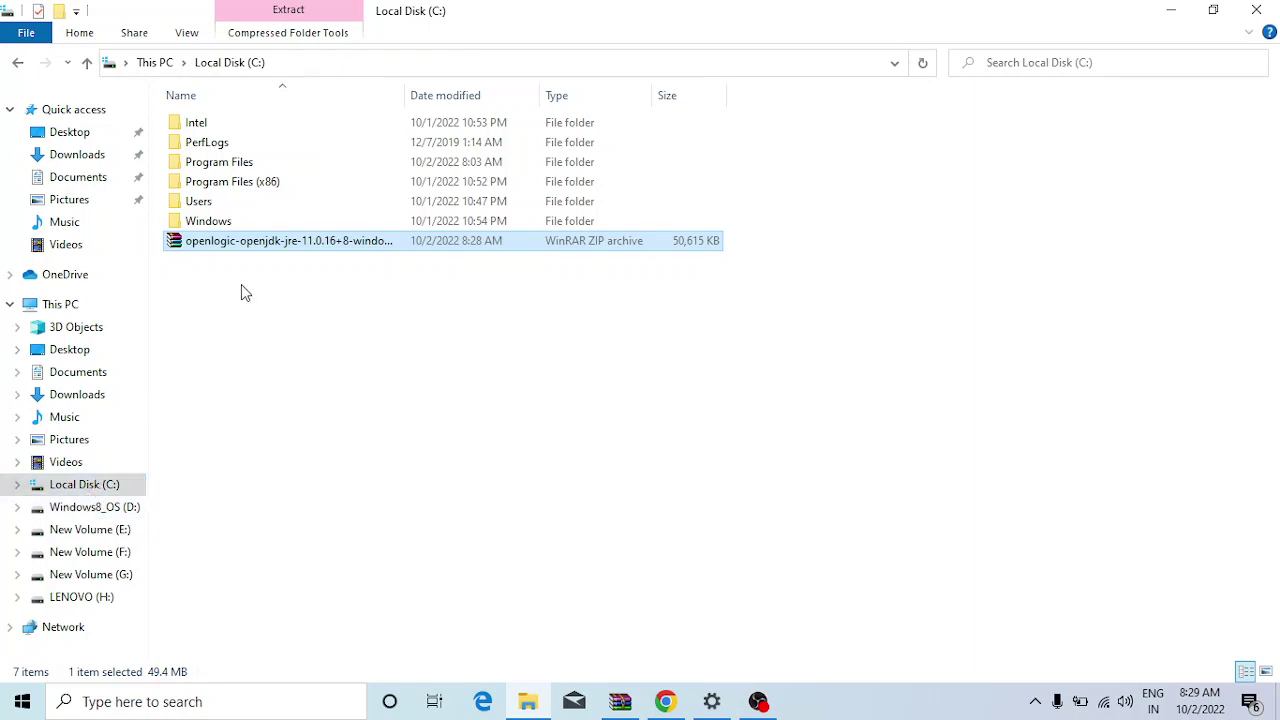
pyautogui.rightClick(283, 249)
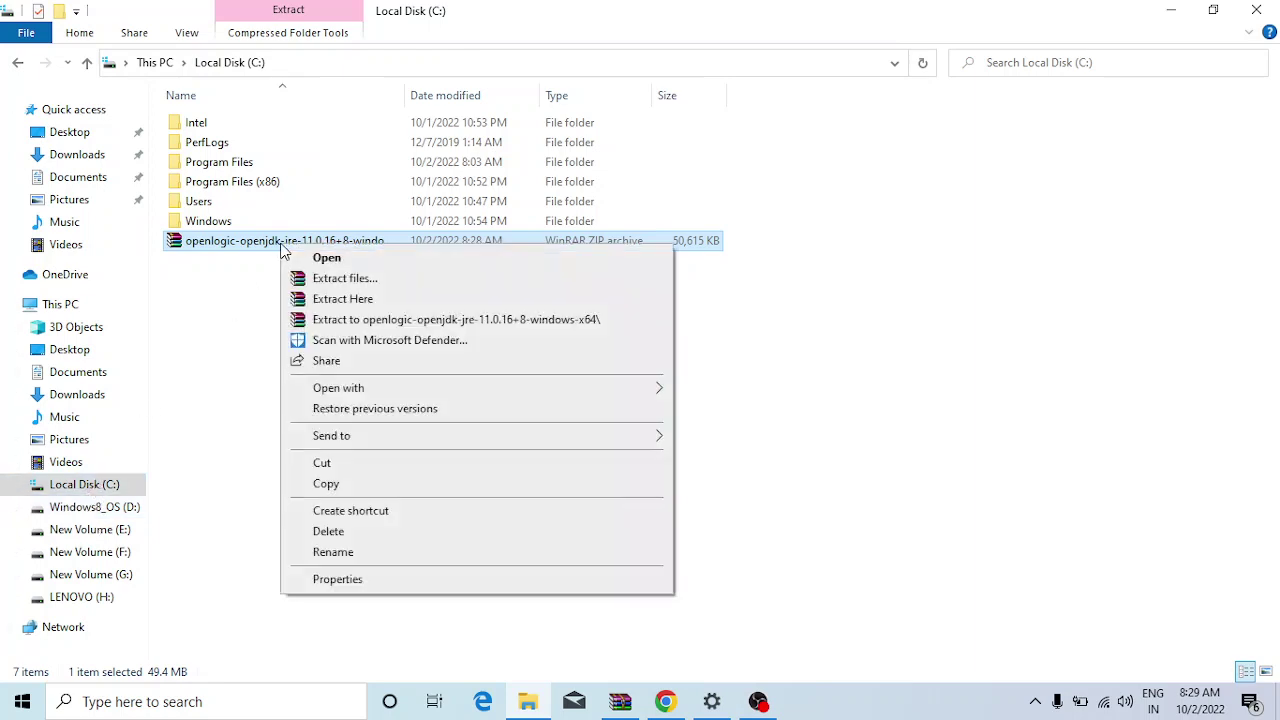
pyautogui.click(372, 320)
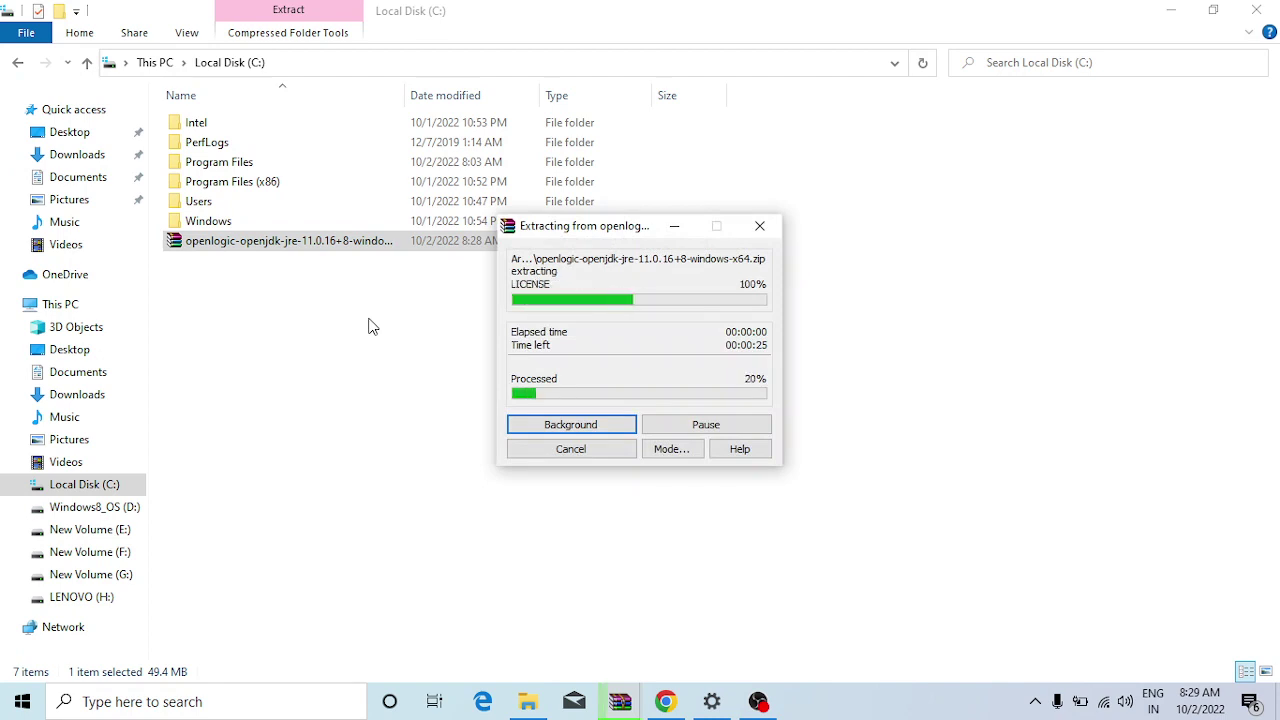
# Open the bin folder inside the extracted JRE's nested folder and look through its files
pyautogui.doubleClick(362, 263)
pyautogui.doubleClick(286, 130)
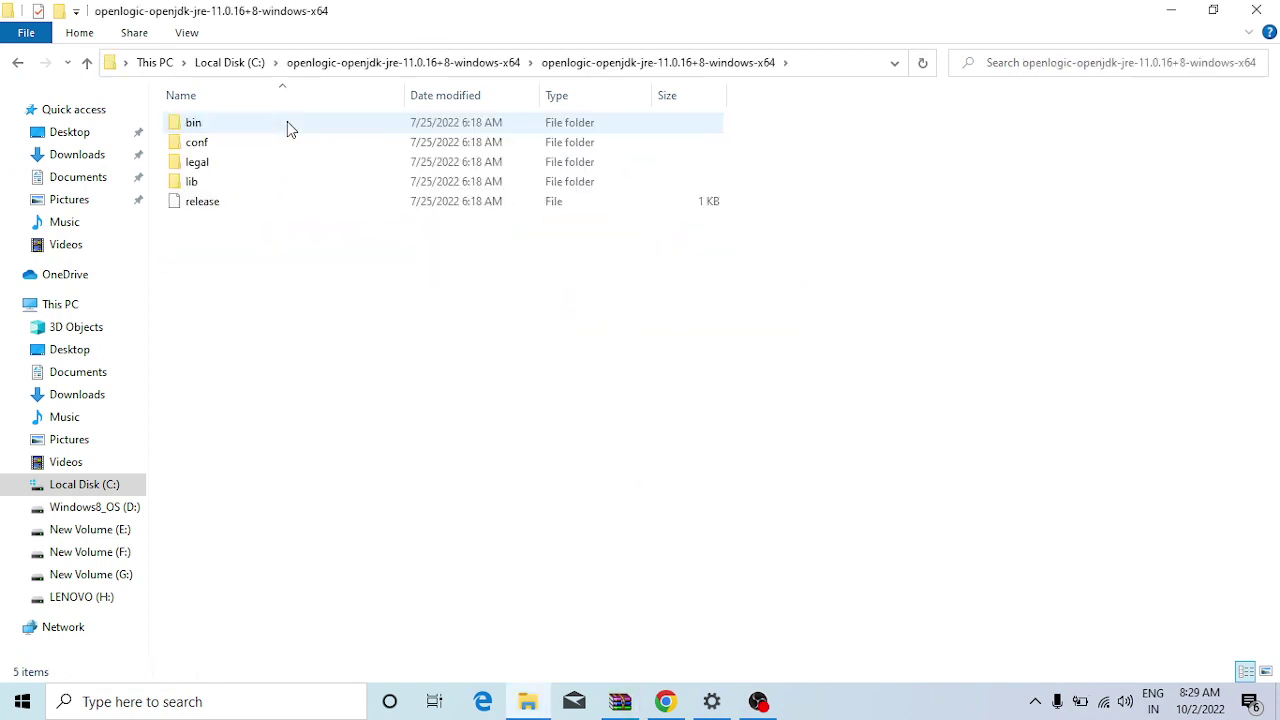
pyautogui.doubleClick(287, 124)
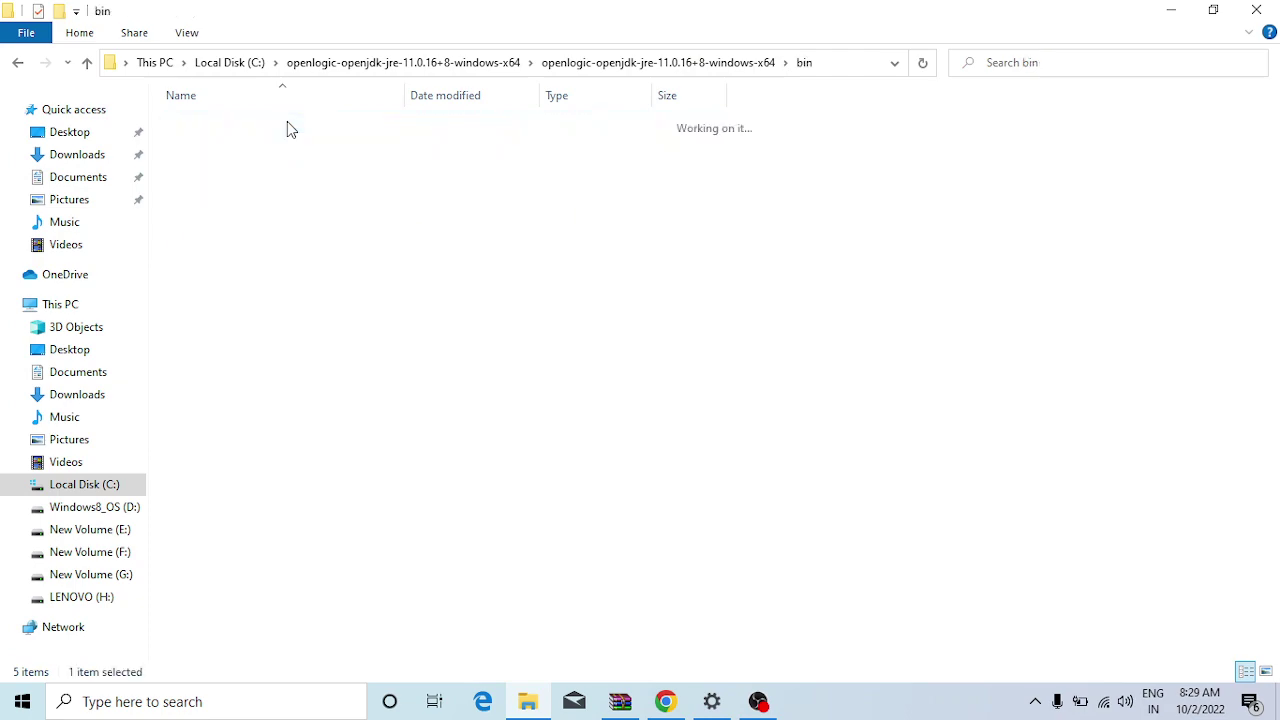
pyautogui.scroll(-7, 383, 315)
pyautogui.scroll(-15, 385, 330)
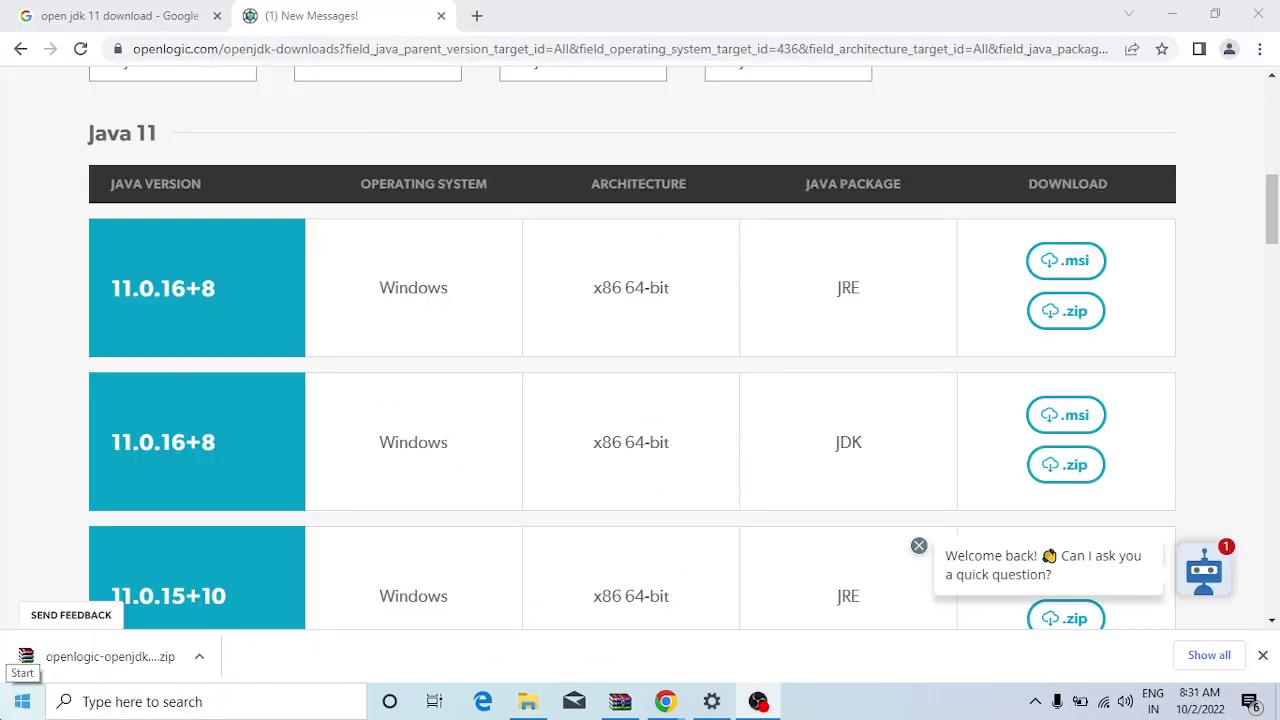
# Search Windows for "ENV", open the system environment variables settings and bring up the Environment Variables dialog
pyautogui.click(22, 701)
pyautogui.write('EN')
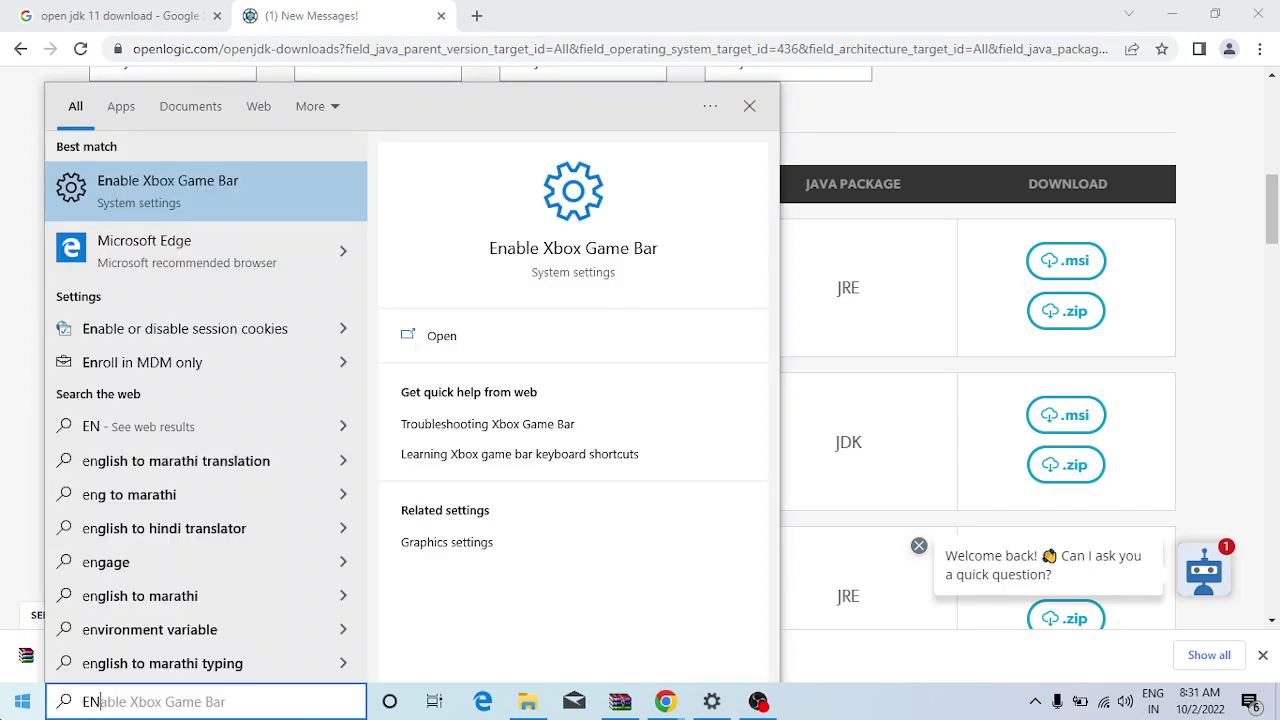
pyautogui.write('V')
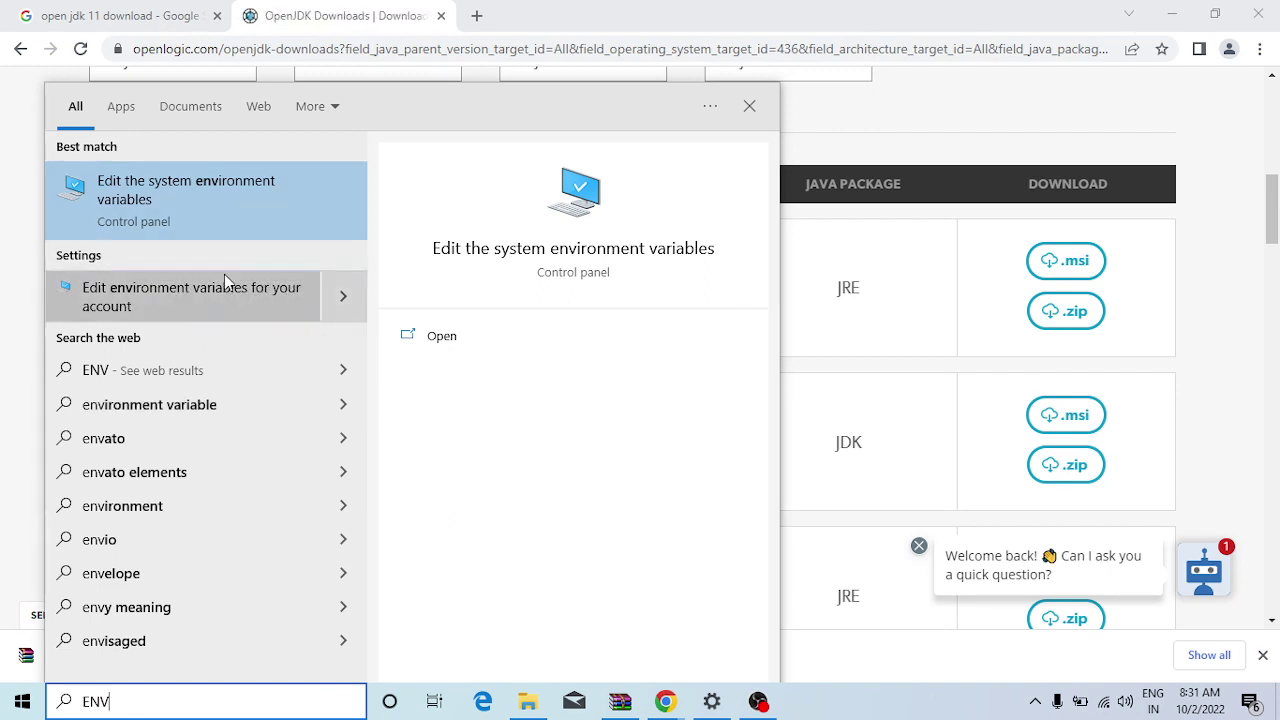
pyautogui.click(224, 200)
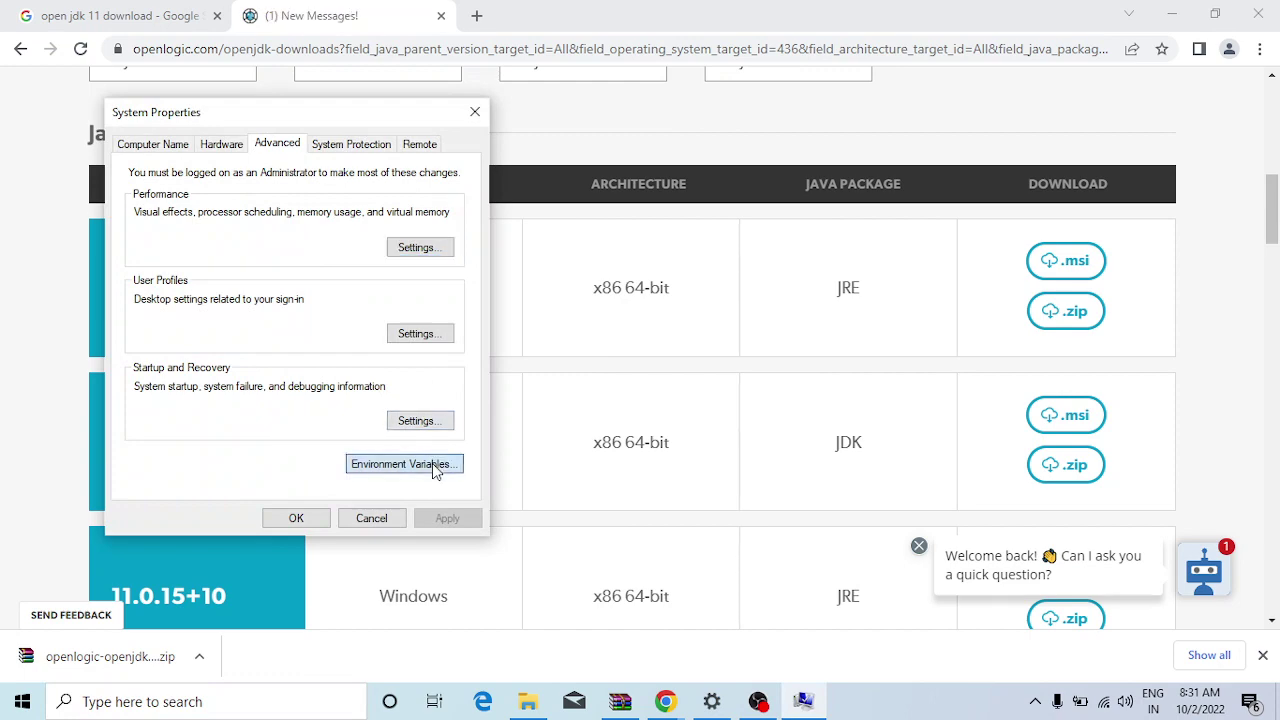
pyautogui.click(434, 462)
# Add C:\openlogic-openjdk-jre-11.0.16+8-windows-x64\openlogic-openjdk-jre-11.0.16+8-windows-x64\bin, copied from the open File Explorer folder, as a new entry in the system Path variable
pyautogui.click(577, 192)
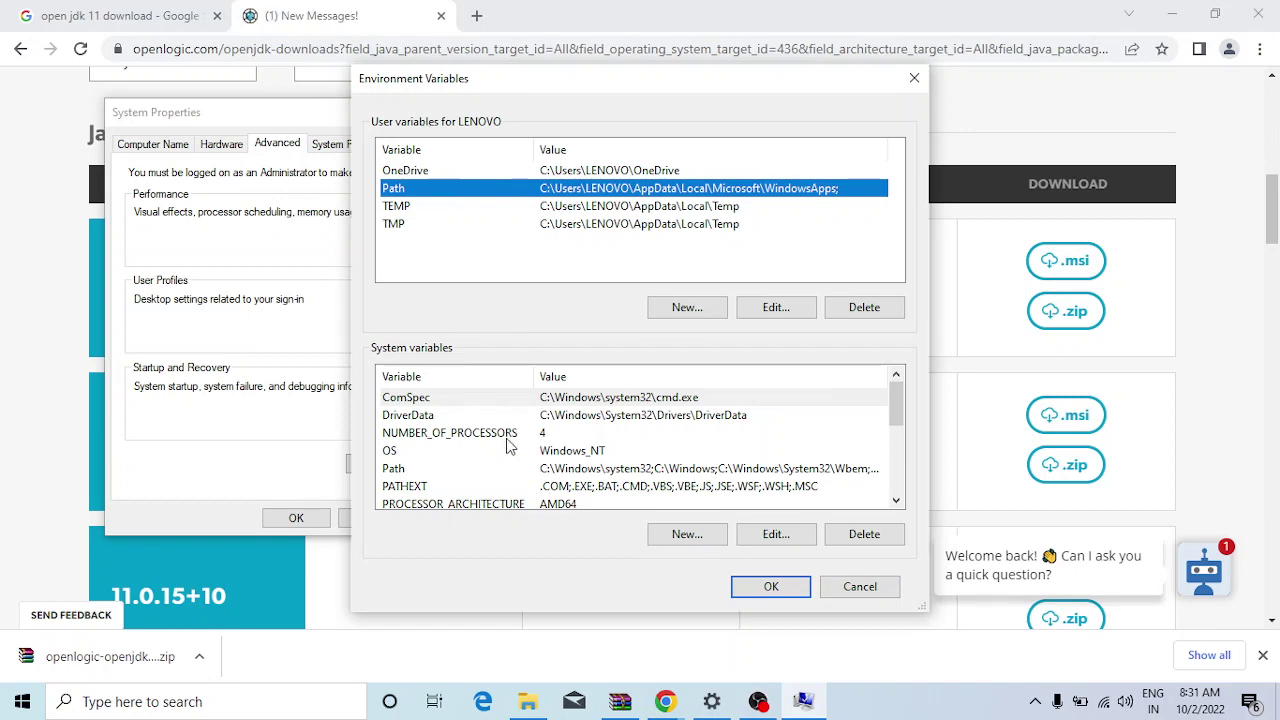
pyautogui.click(548, 470)
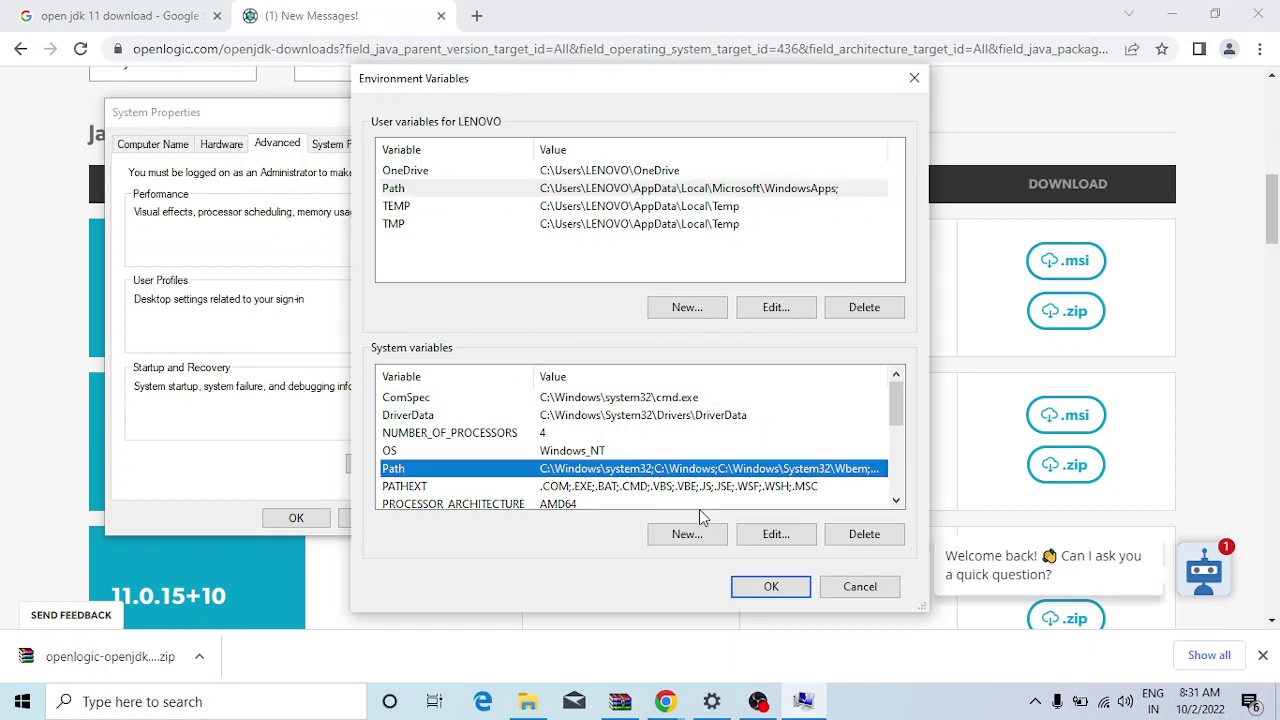
pyautogui.click(772, 532)
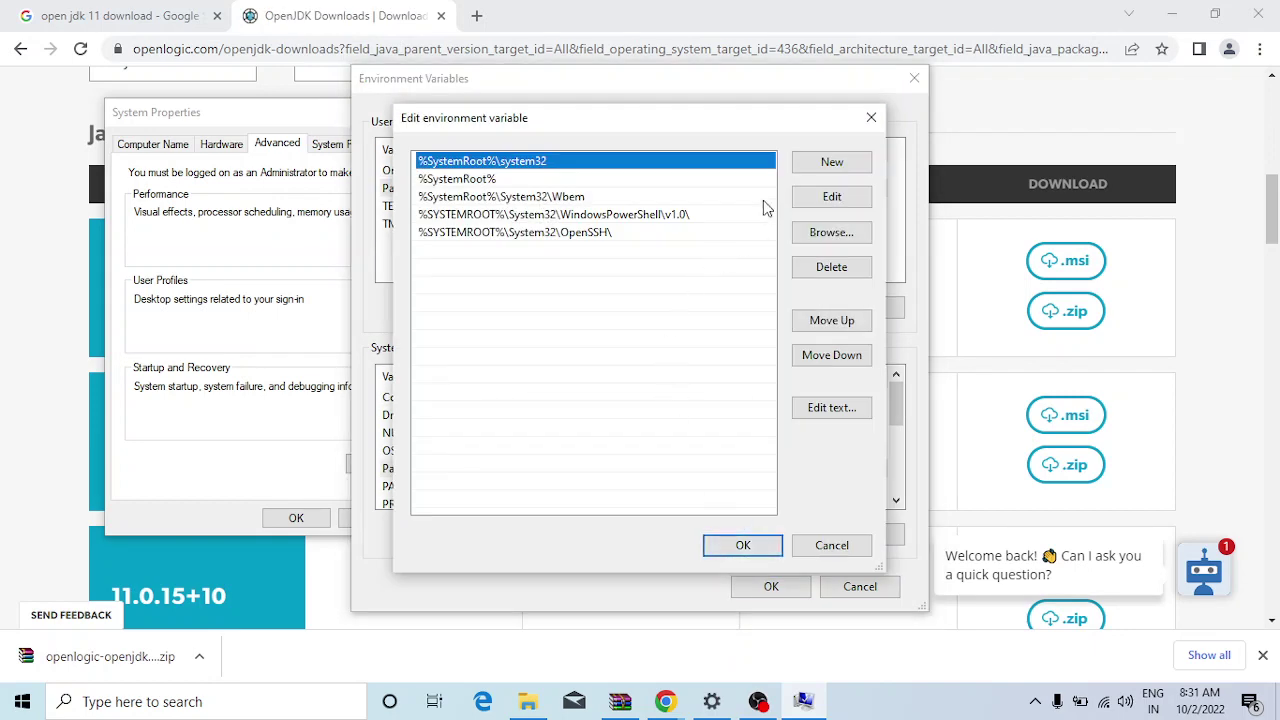
pyautogui.click(832, 163)
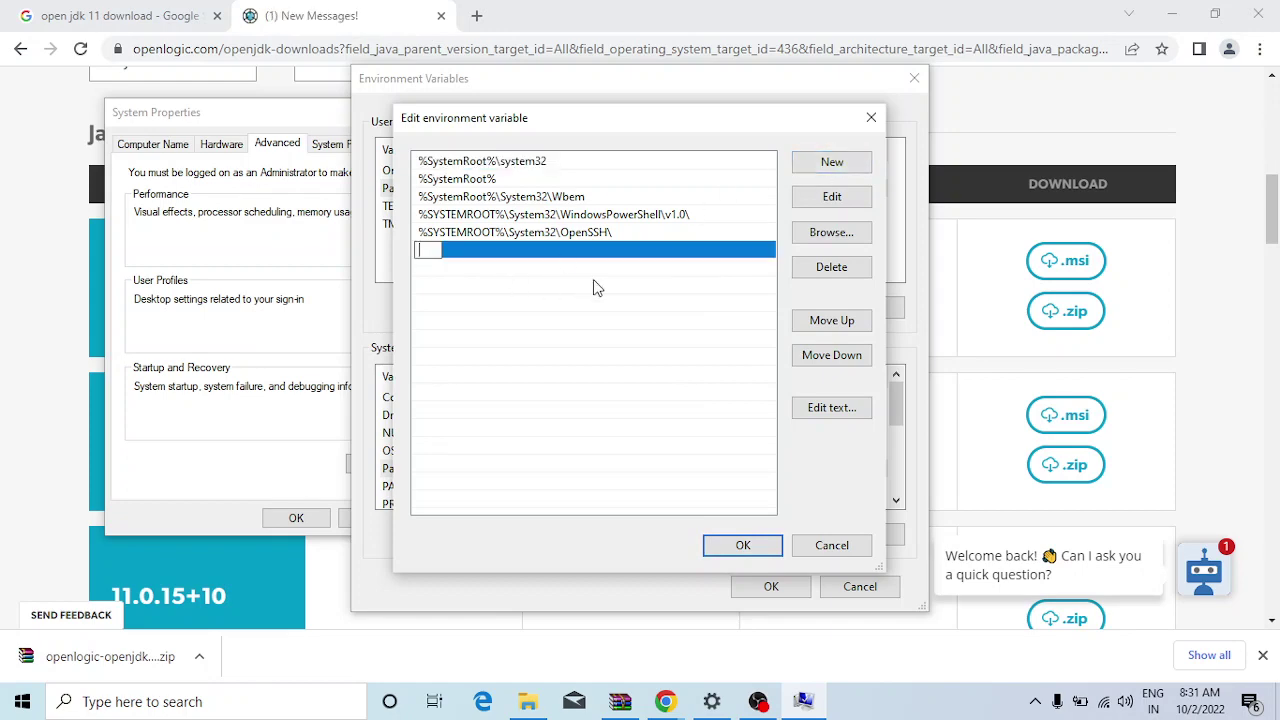
pyautogui.click(527, 703)
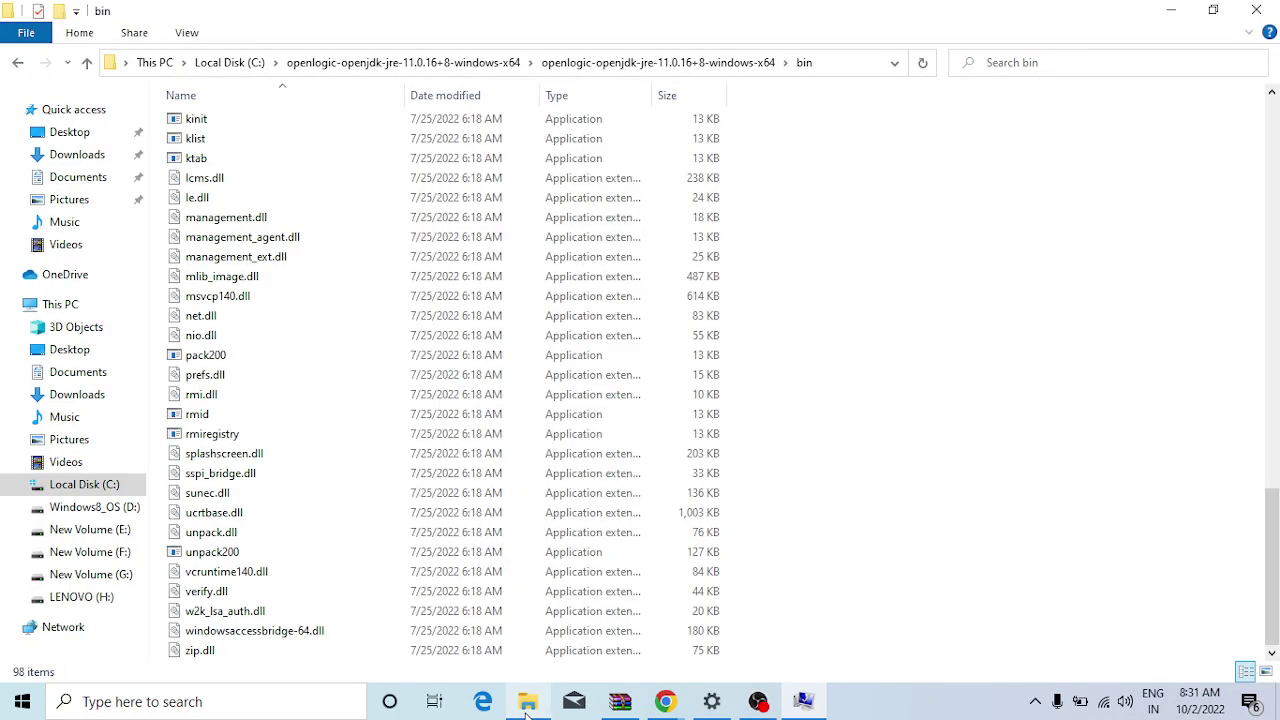
pyautogui.click(834, 68)
pyautogui.hotkey('ctrl', 'c')
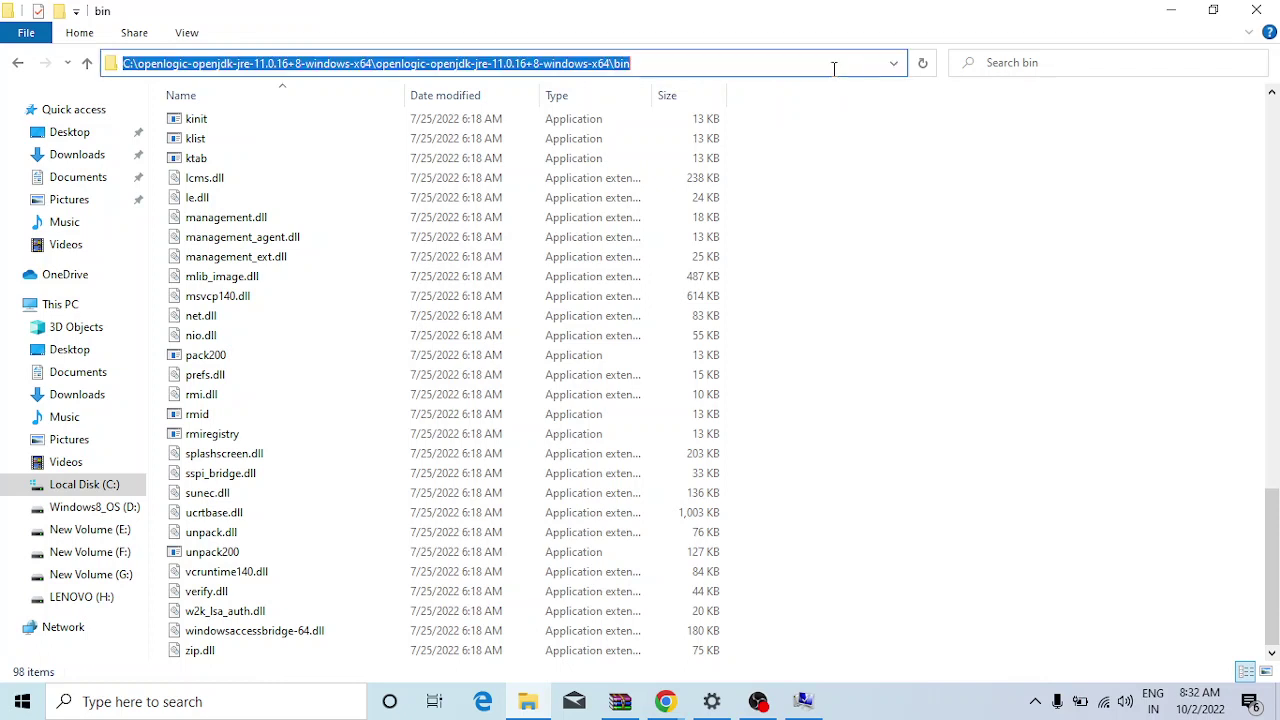
pyautogui.hotkey('alt', 'Tab')
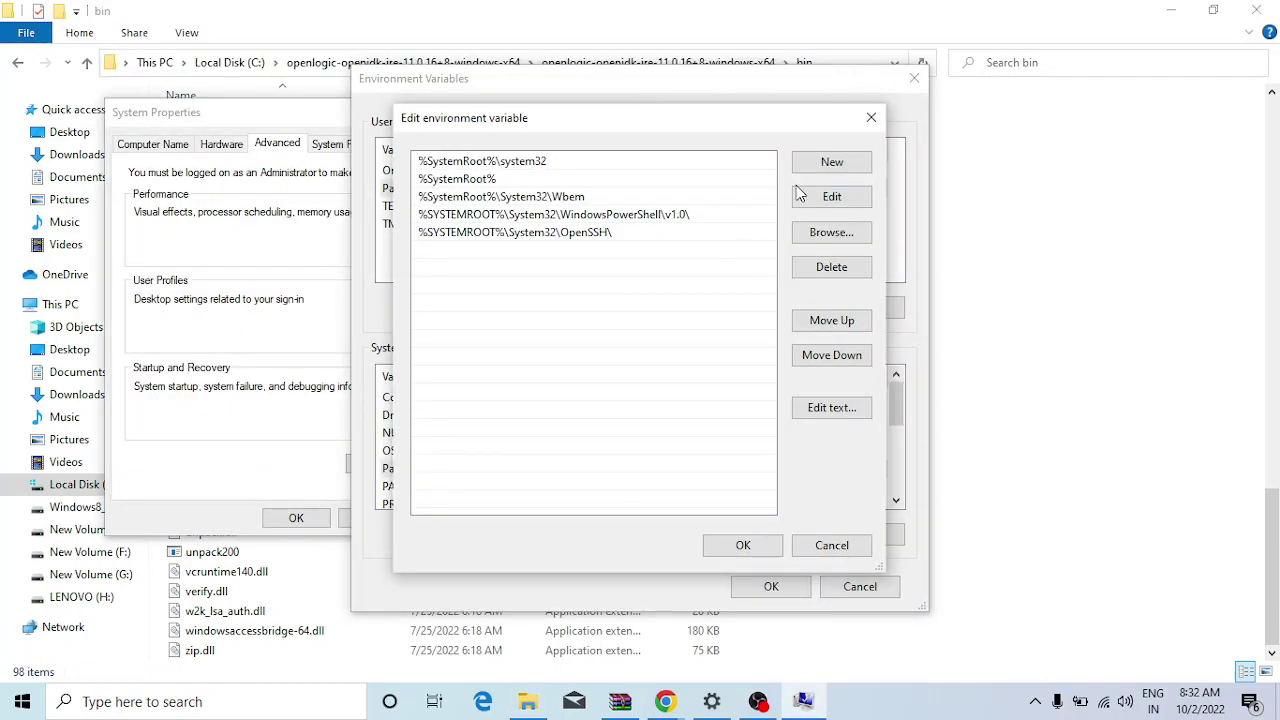
pyautogui.click(825, 162)
pyautogui.hotkey('ctrl', 'v')
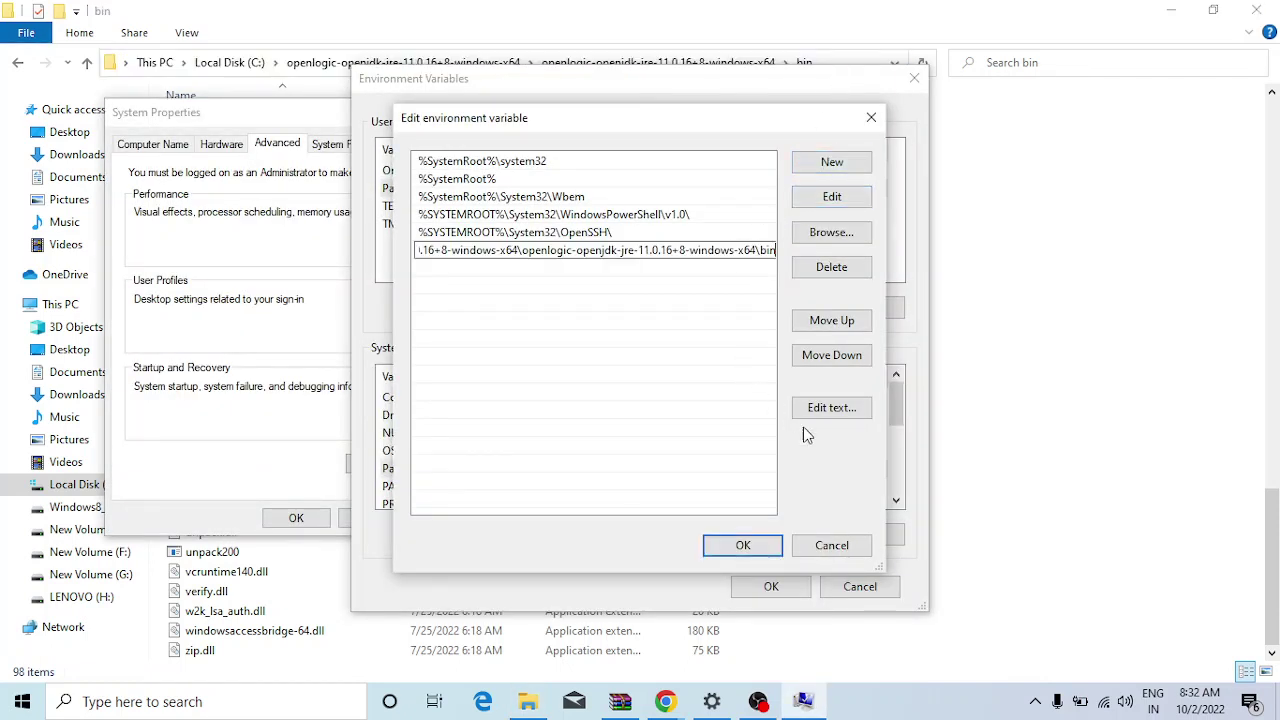
pyautogui.click(765, 550)
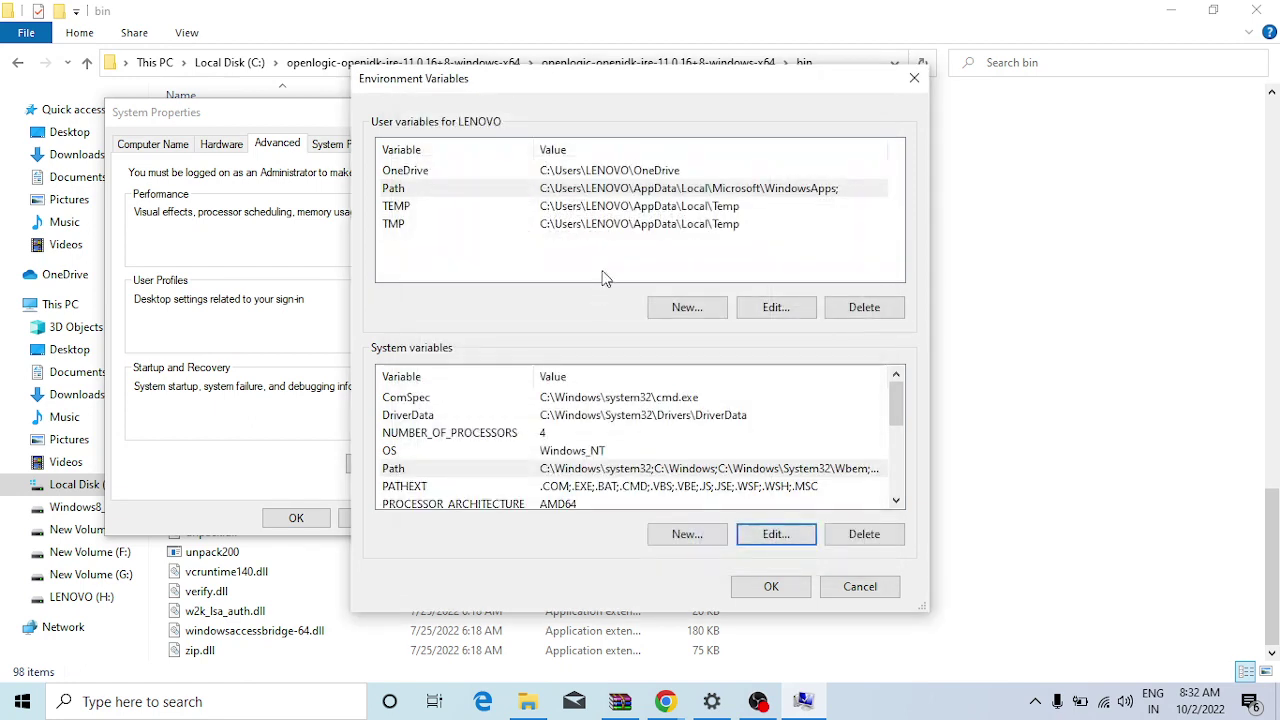
# Create user variable JAVA_HOME with value C:\openlogic-openjdk-jre-11.0.16+8-windows-x64\openlogic-openjdk-jre-11.0.16+8-windows-x64\ and save the environment and system settings
pyautogui.click(687, 307)
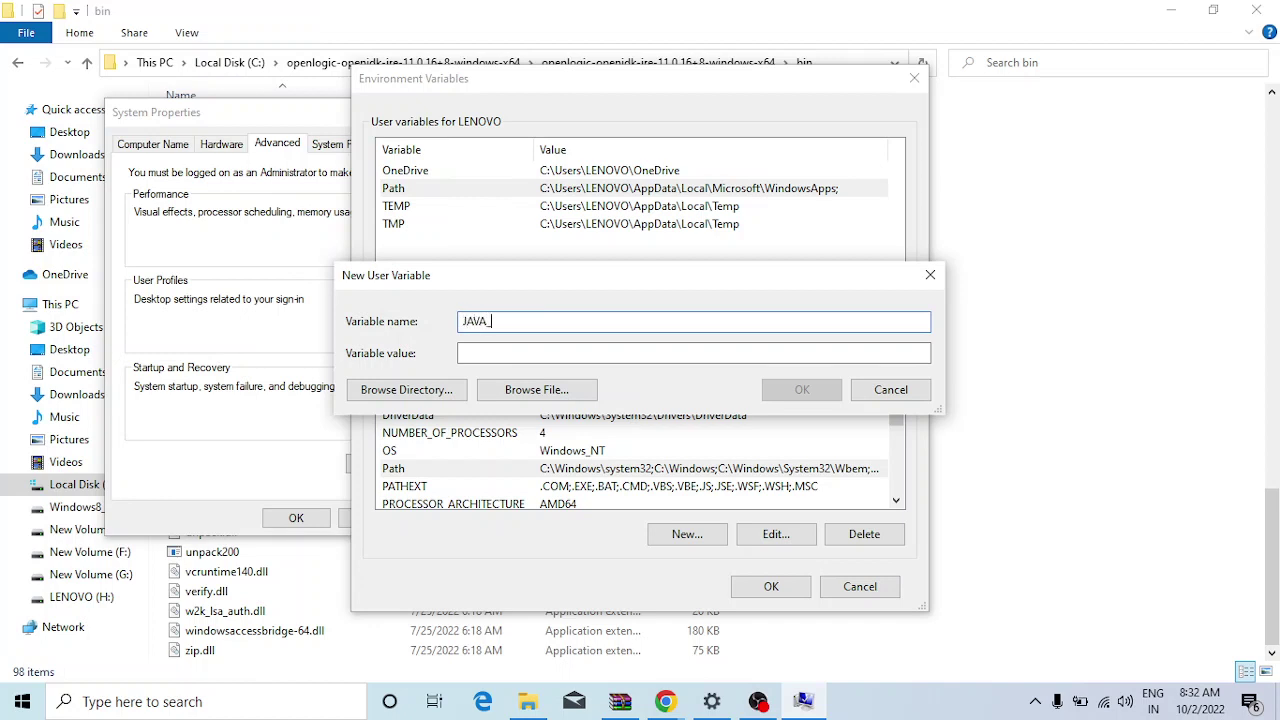
pyautogui.click(463, 353)
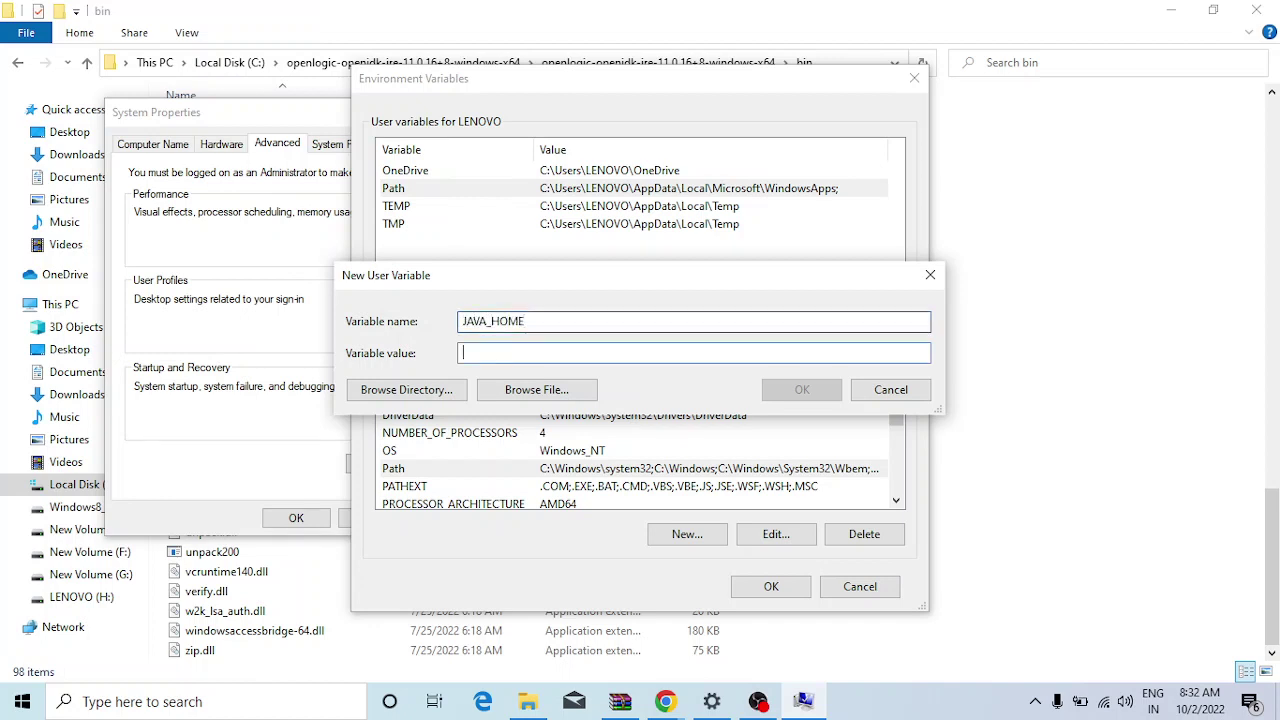
pyautogui.hotkey('ctrl', 'v')
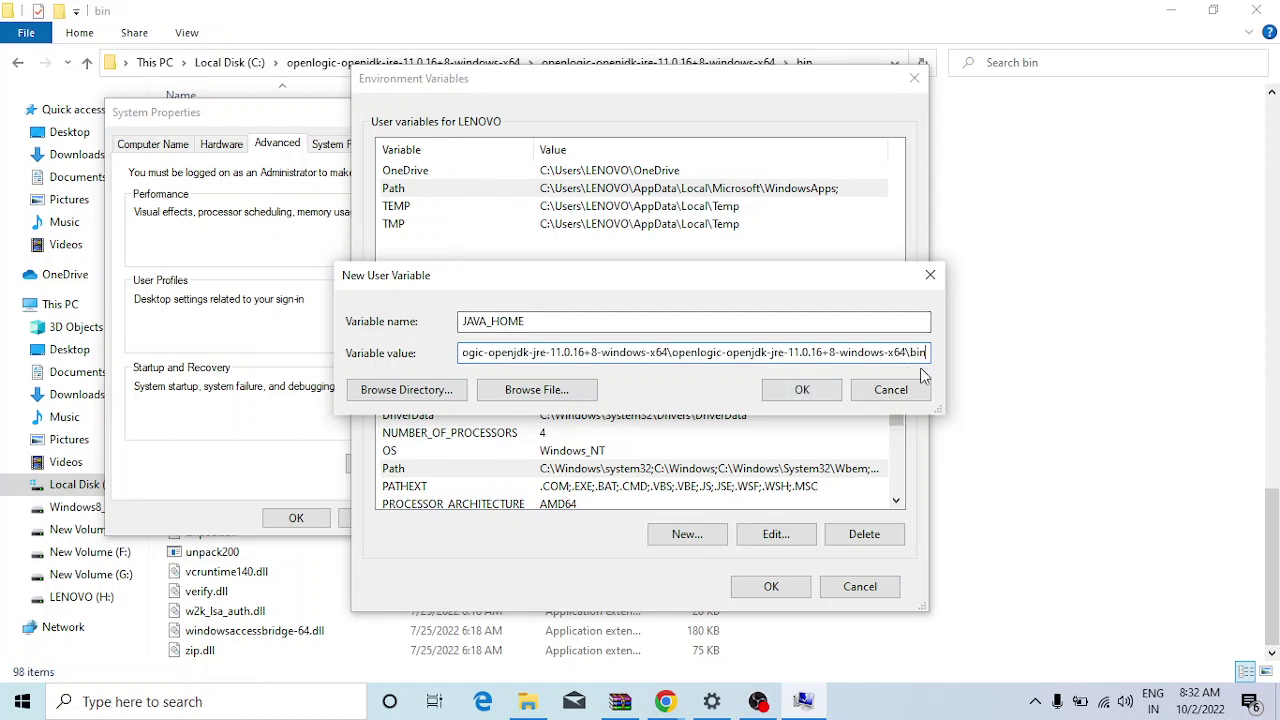
pyautogui.press('BackSpace')
pyautogui.press('BackSpace')
pyautogui.press('BackSpace')
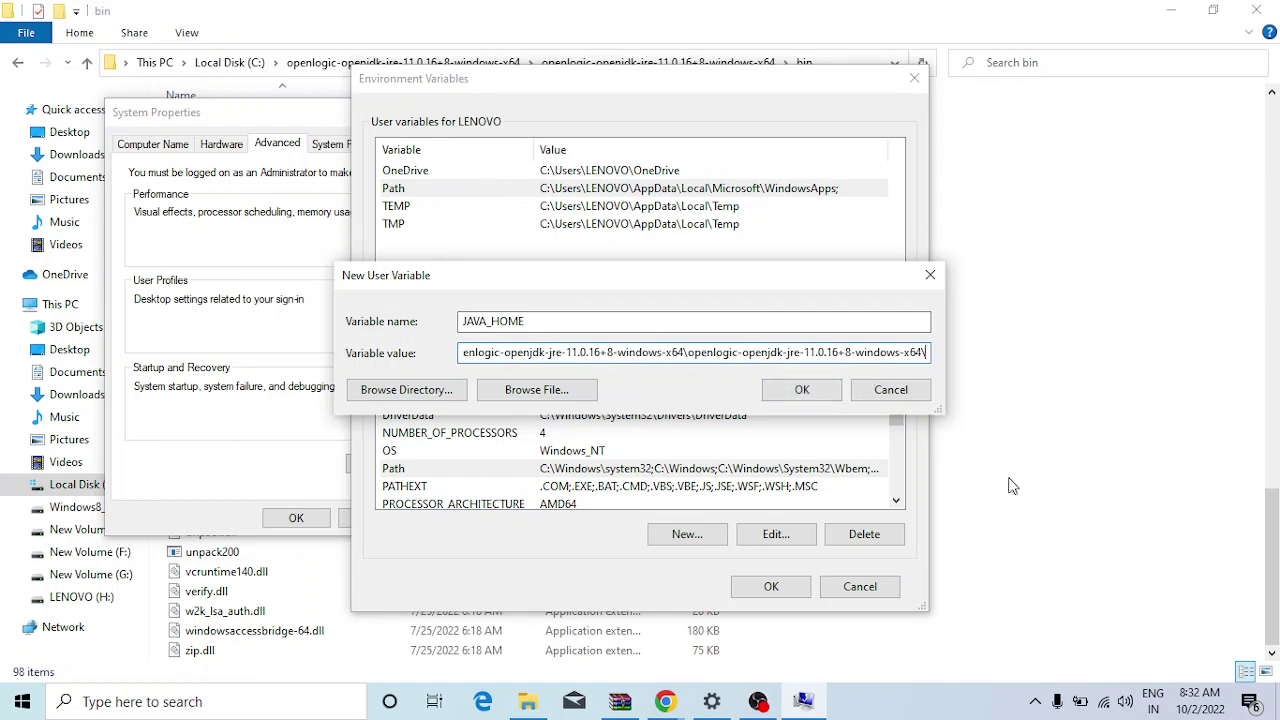
pyautogui.click(802, 389)
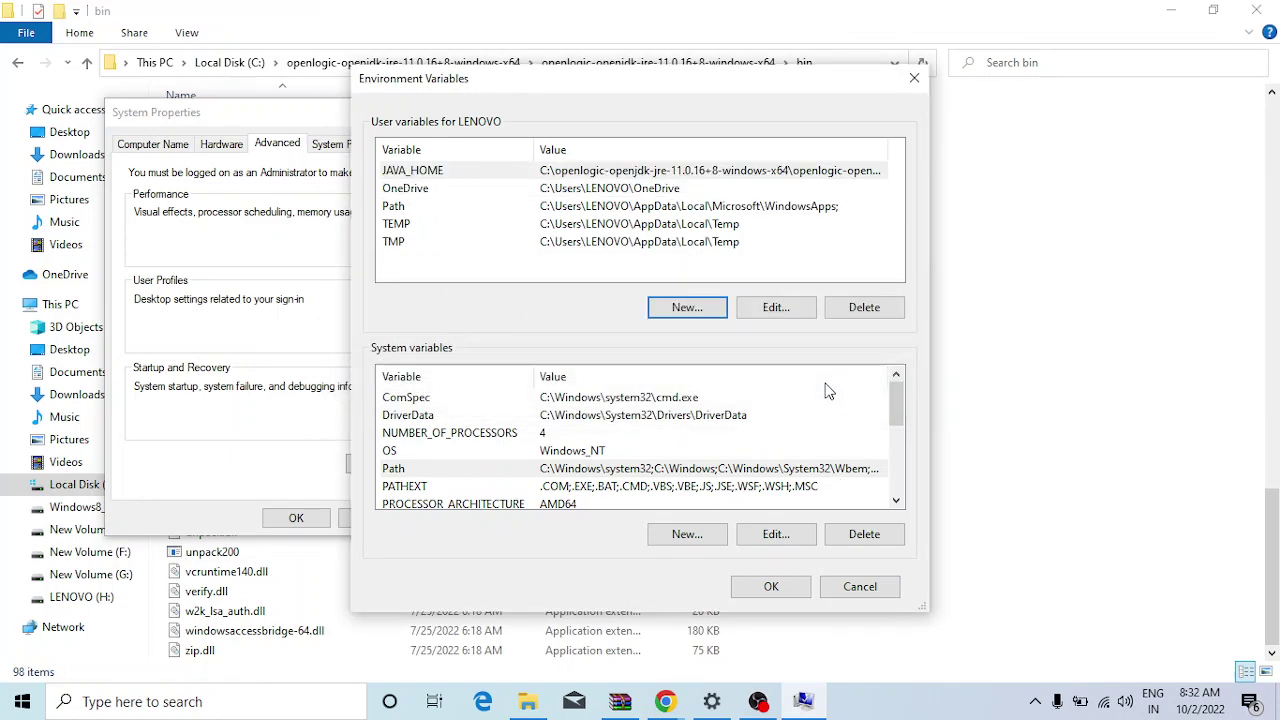
pyautogui.click(790, 586)
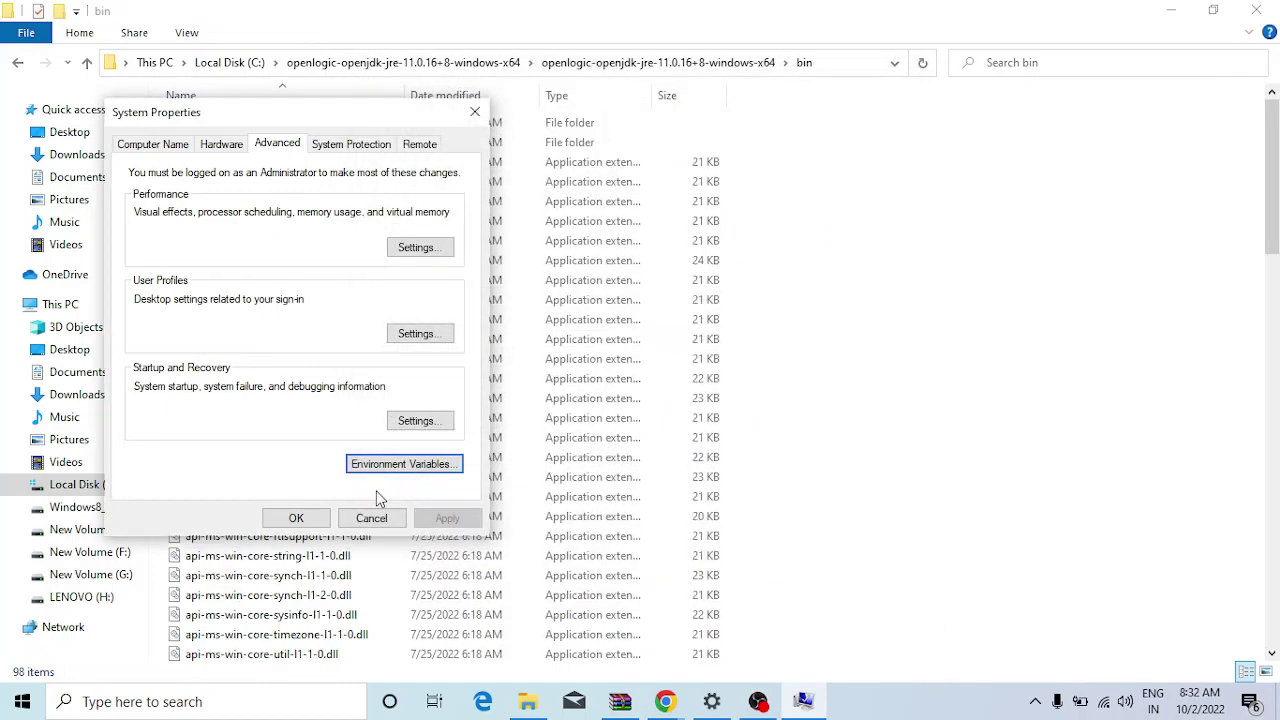
pyautogui.click(298, 517)
# Open Command Prompt, run JAVA and java -version to check the Java installation, and highlight the reported version number
pyautogui.press('super')
pyautogui.write('CMD')
pyautogui.press('Return')
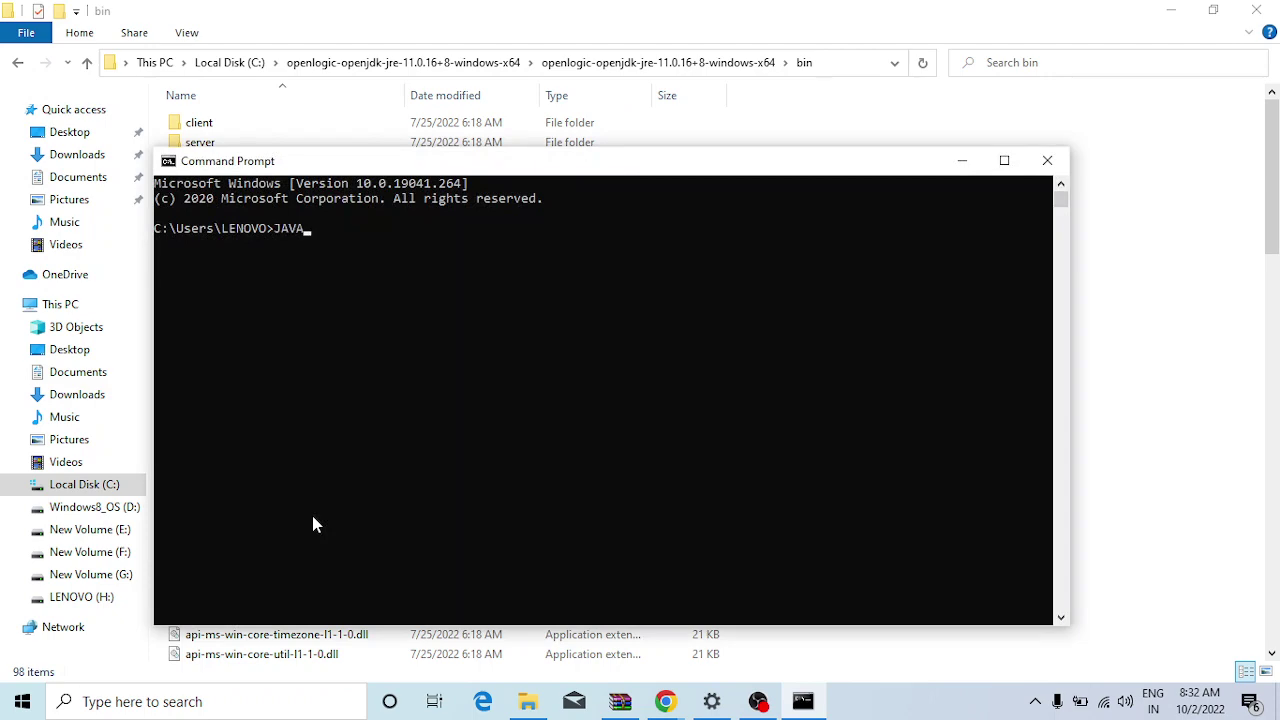
pyautogui.write('JAVA')
pyautogui.press('Return')
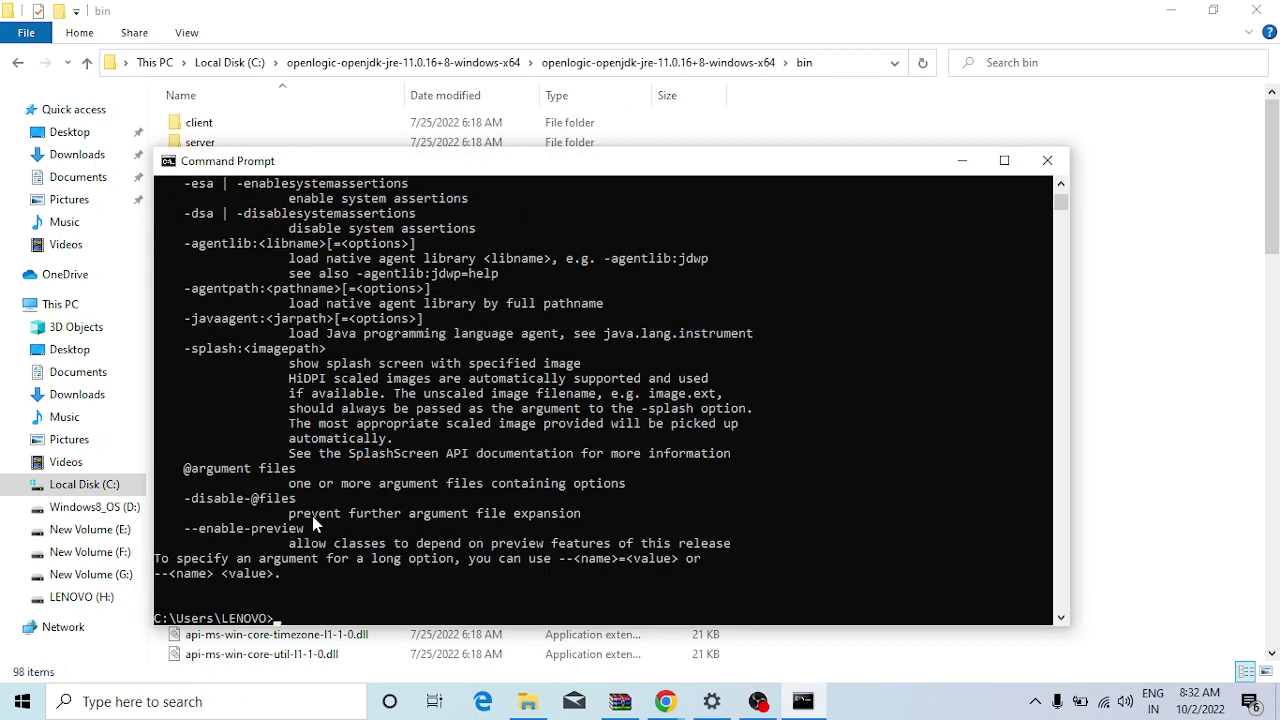
pyautogui.write('java -version')
pyautogui.press('Return')
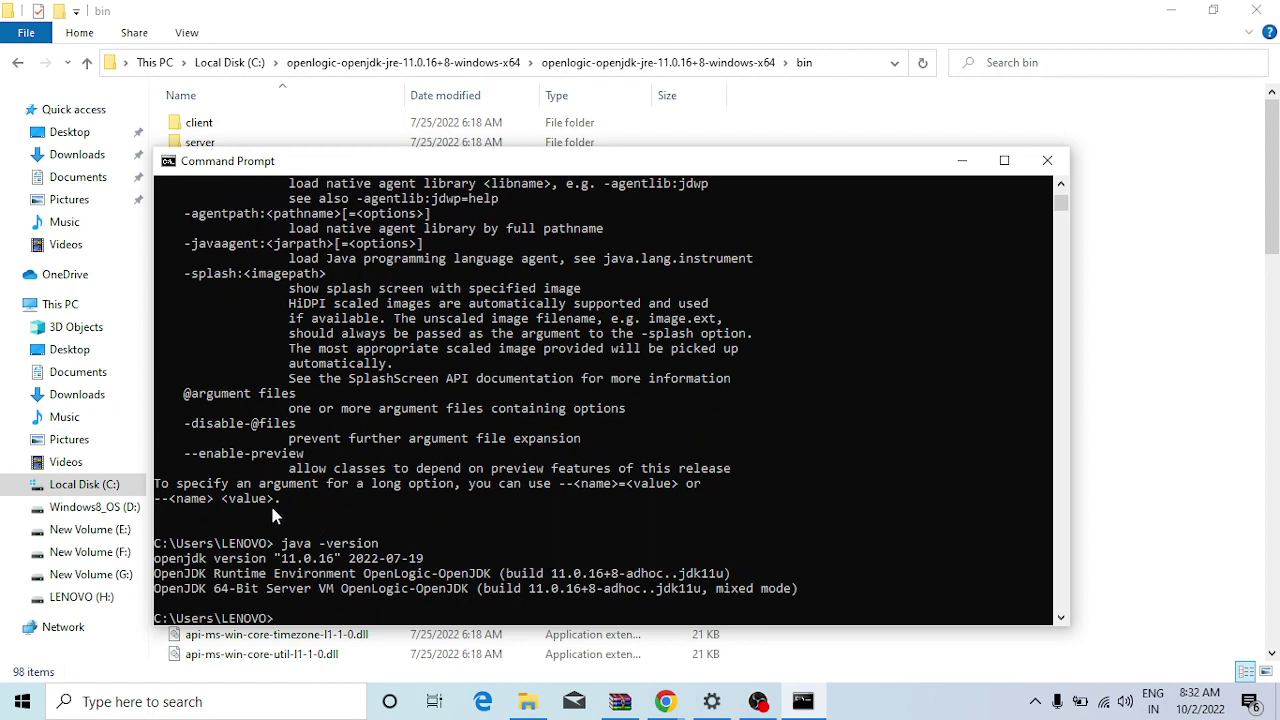
pyautogui.moveTo(281, 558); pyautogui.dragTo(378, 568)
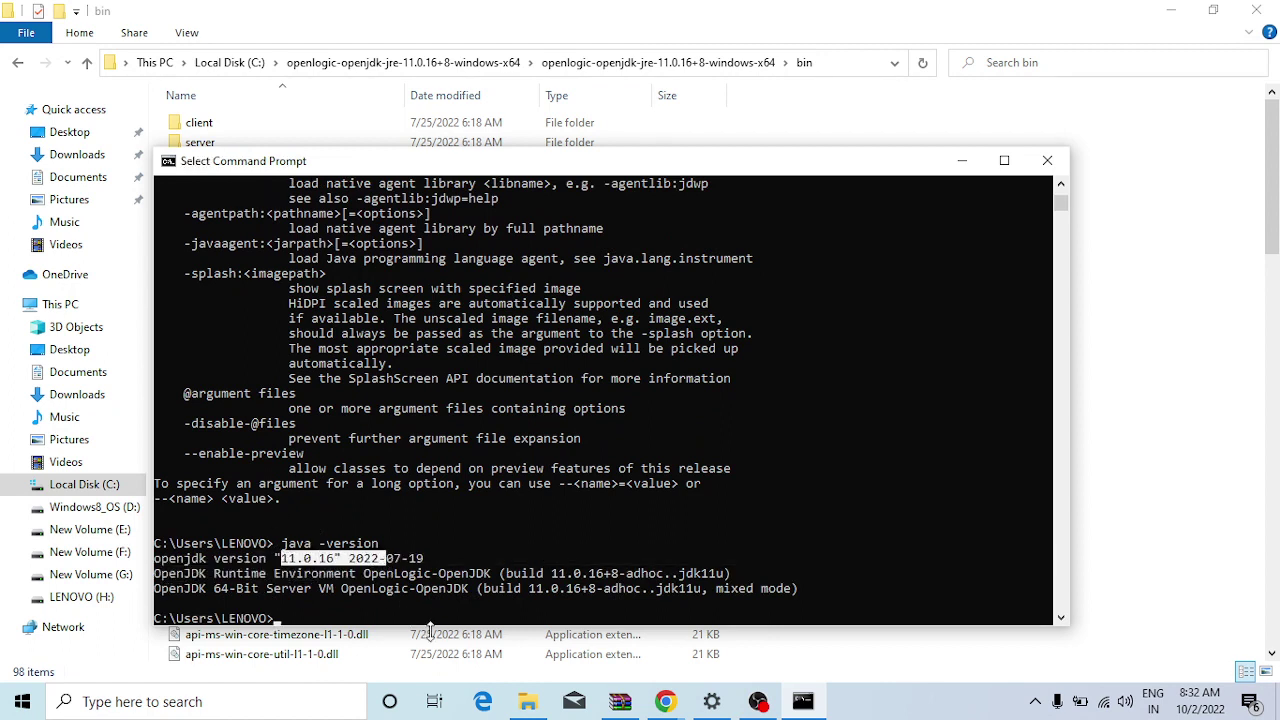
pyautogui.click(757, 701)
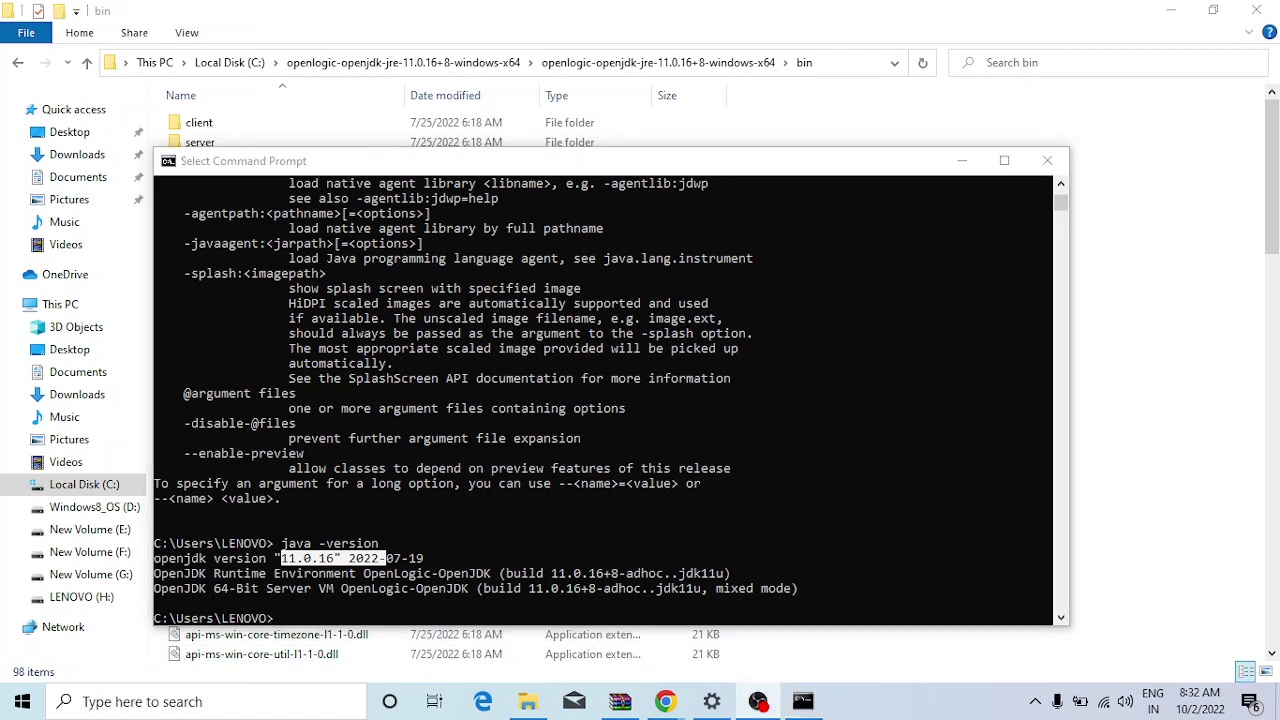